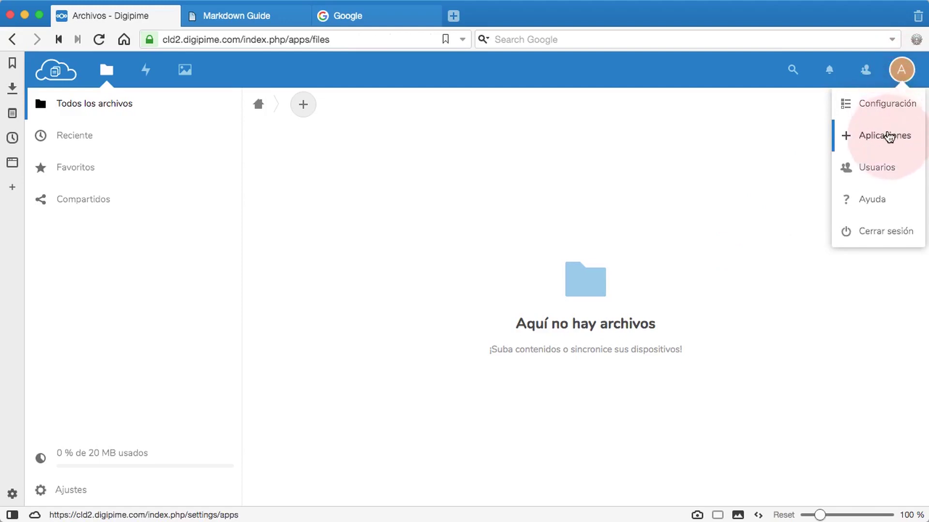
# Go to the Aplicaciones page from the account avatar menu.
pyautogui.click(888, 137)
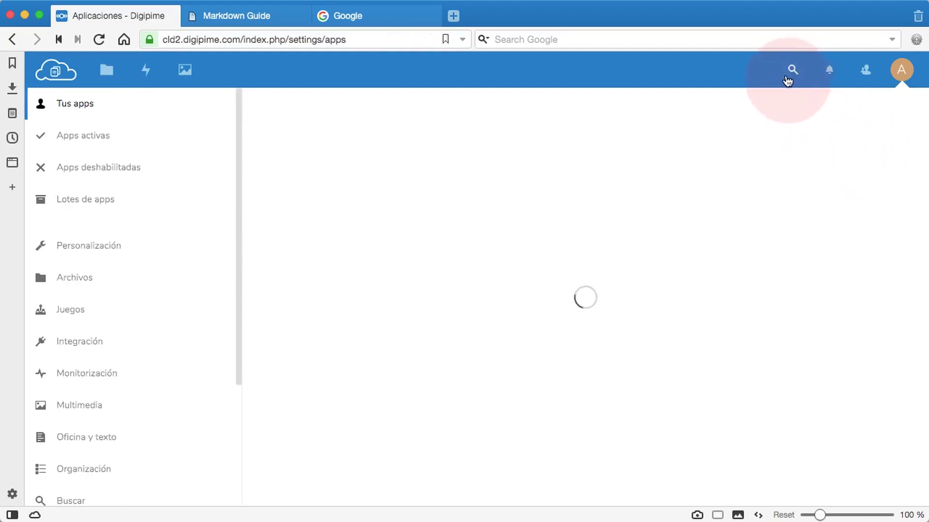
# Search the apps list for 'passw' to reveal the Passwords app.
pyautogui.click(791, 73)
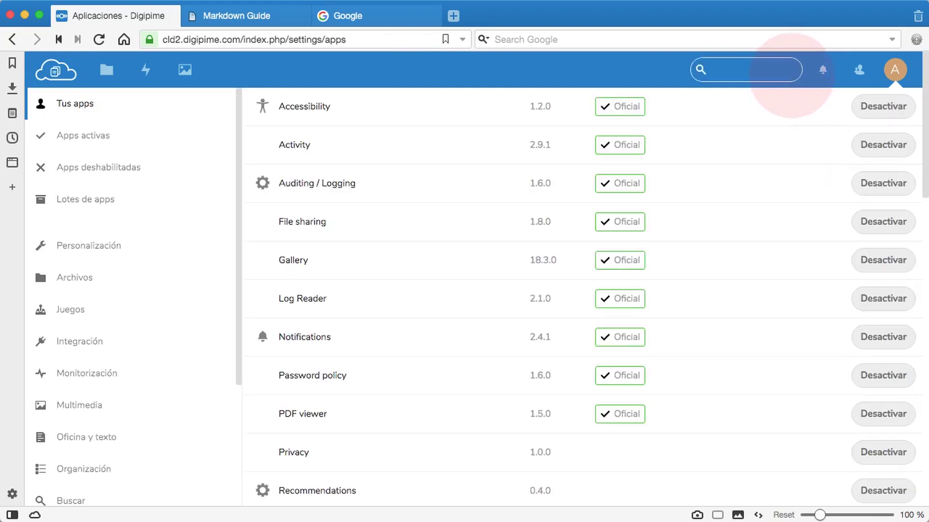
pyautogui.write('pass')
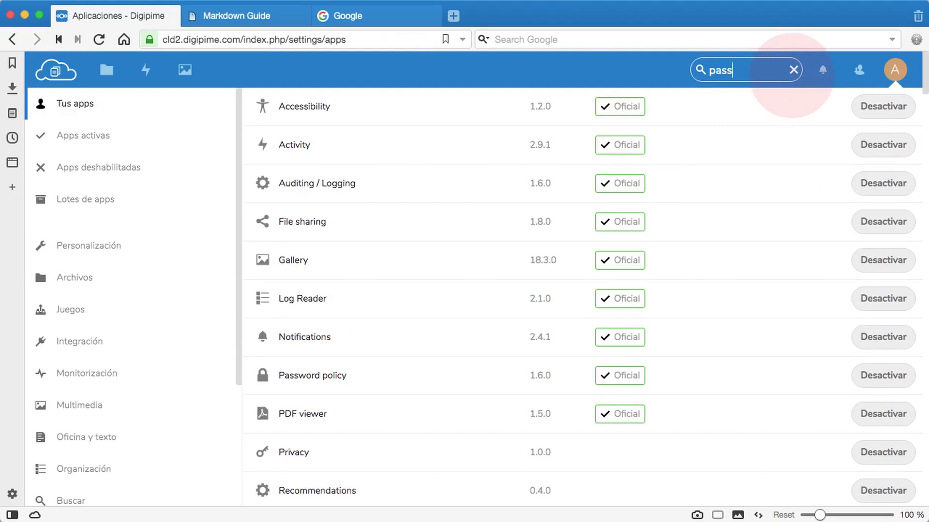
pyautogui.write('w')
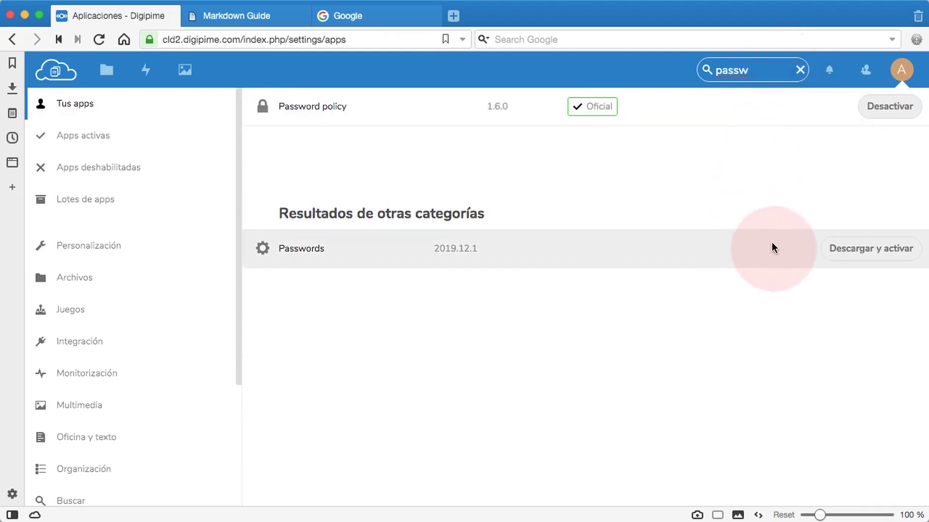
# Download and enable the Passwords app, then open it from the top bar.
pyautogui.click(863, 250)
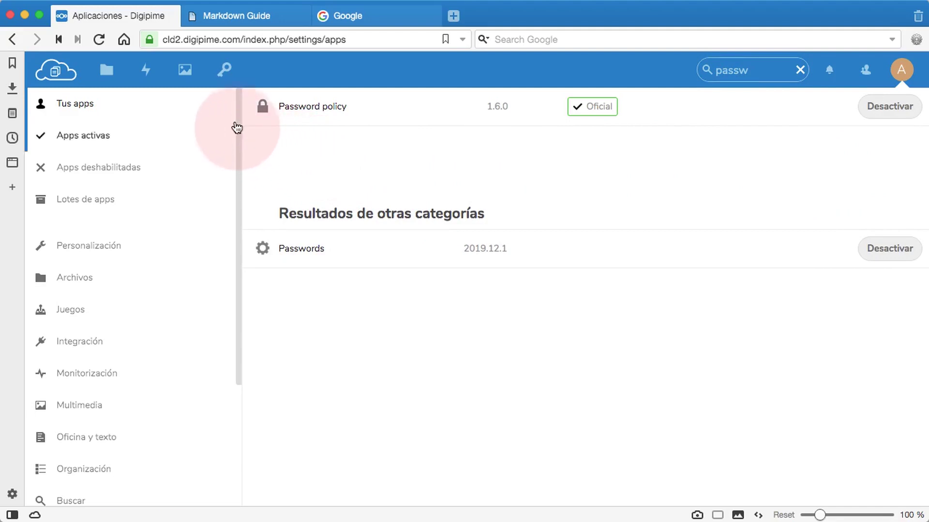
pyautogui.click(223, 67)
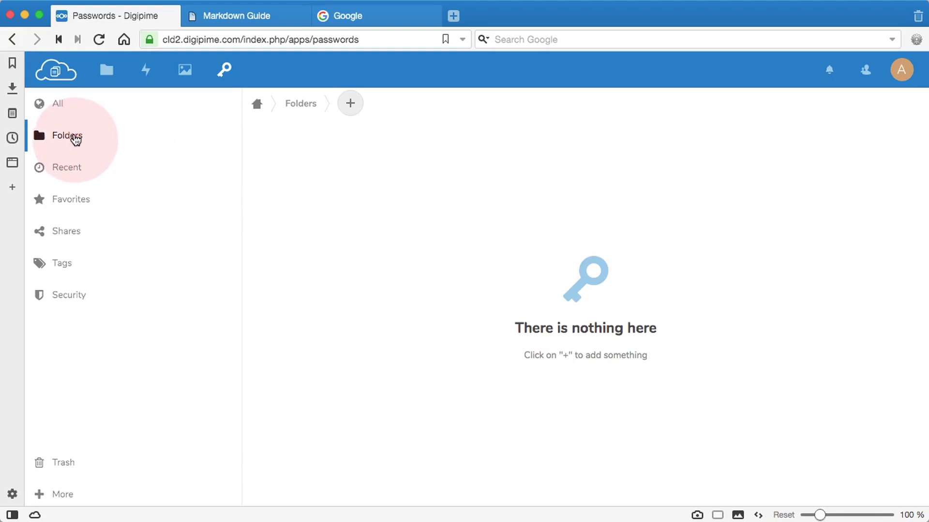
# Create the pink tag 'Usuarios de Intranet' in the Tags view and begin a second tag.
pyautogui.click(350, 104)
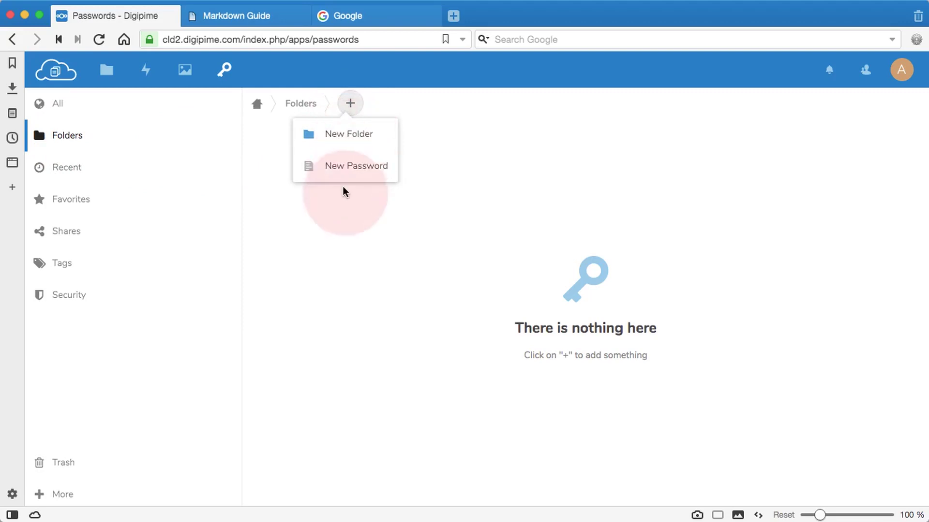
pyautogui.click(348, 224)
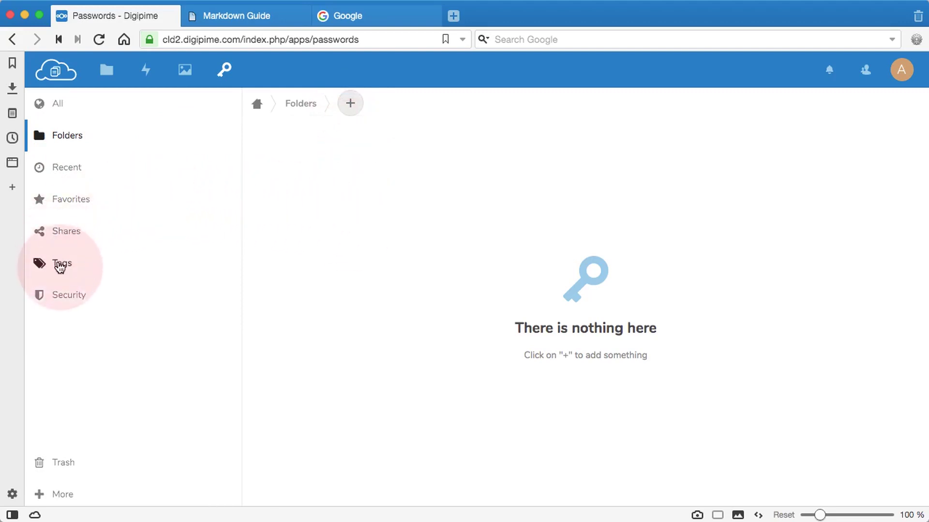
pyautogui.click(60, 267)
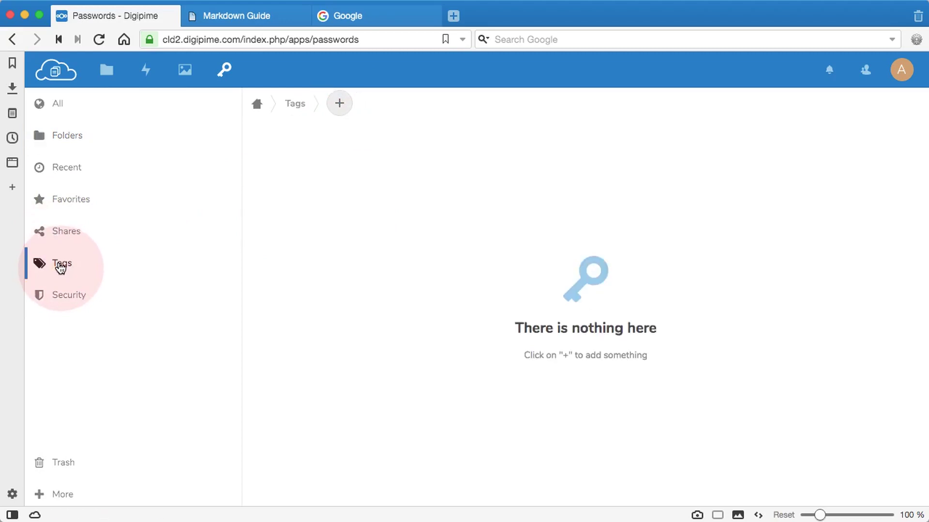
pyautogui.click(340, 104)
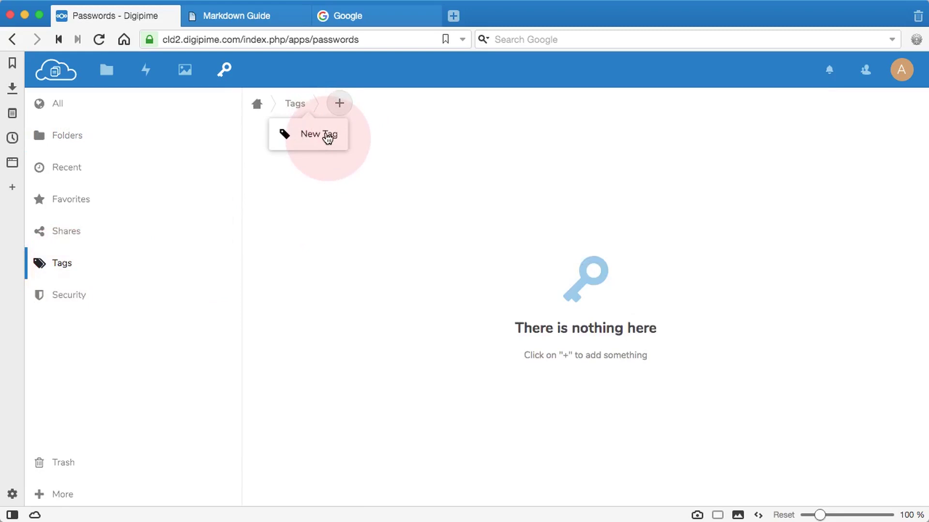
pyautogui.click(328, 137)
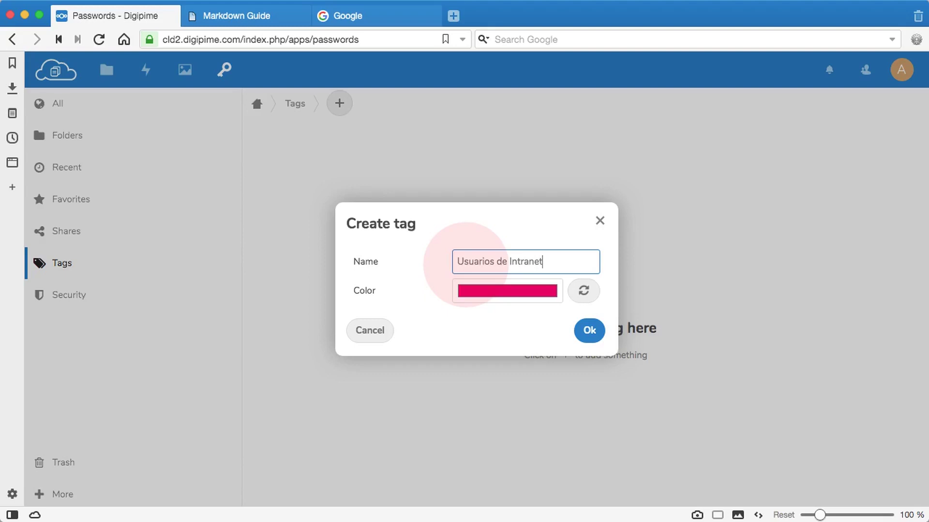
pyautogui.click(589, 330)
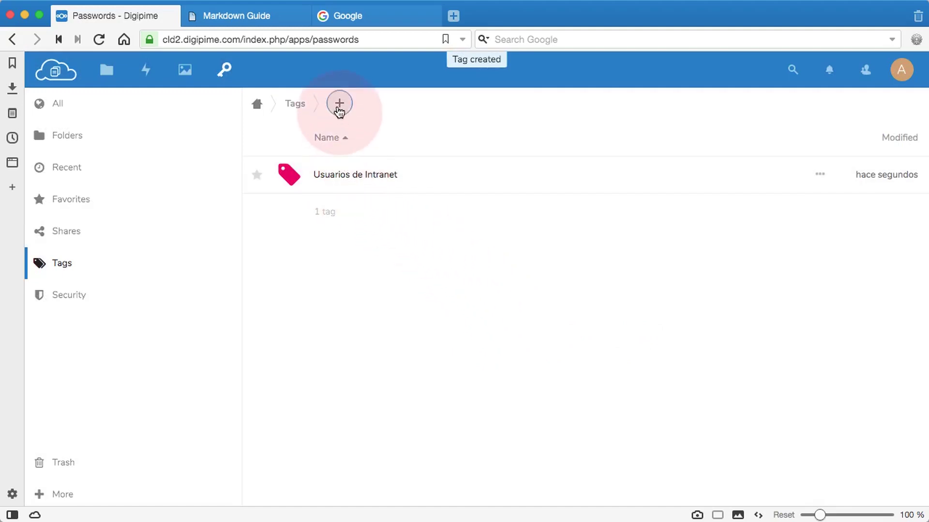
pyautogui.click(339, 105)
pyautogui.click(328, 132)
# Name the second tag 'Administrativos y ERP' and confirm it.
pyautogui.click(480, 262)
pyautogui.write('A')
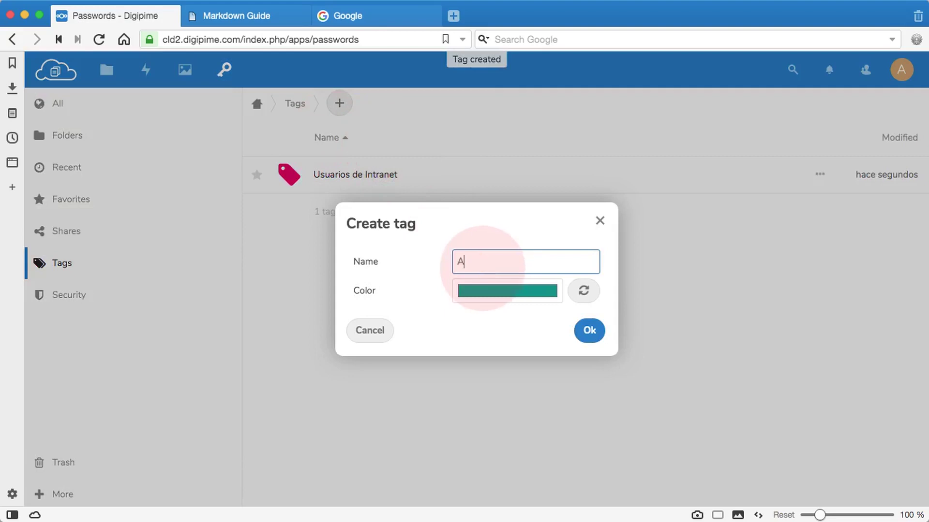
pyautogui.write('fd')
pyautogui.press('BackSpace')
pyautogui.press('BackSpace')
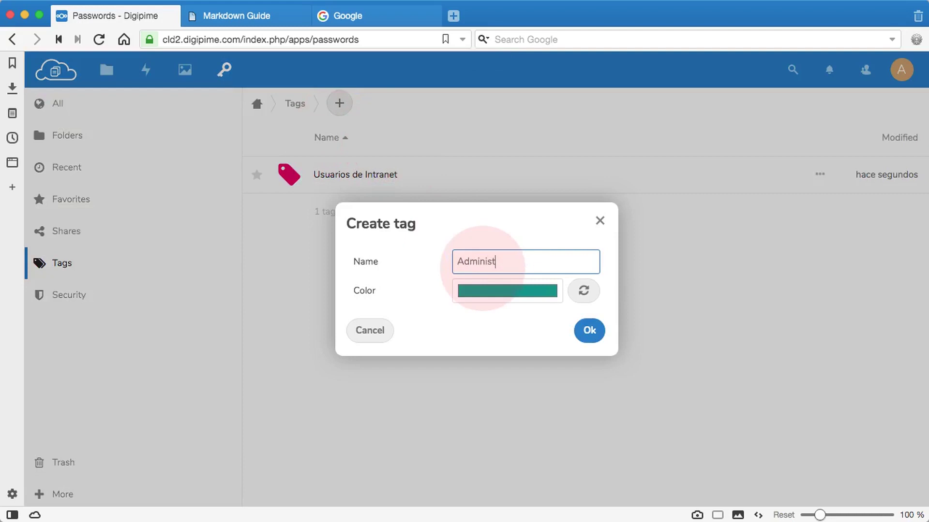
pyautogui.write('dministrativos y ERP')
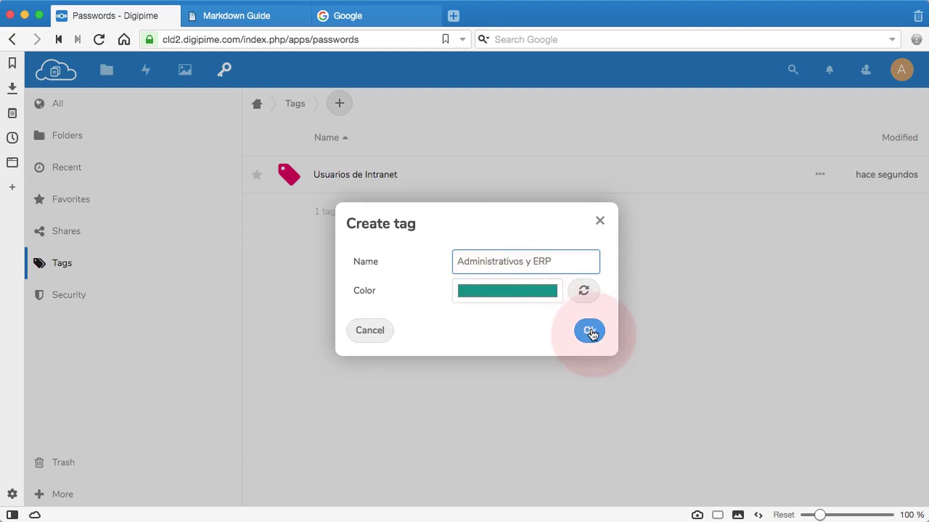
pyautogui.click(590, 331)
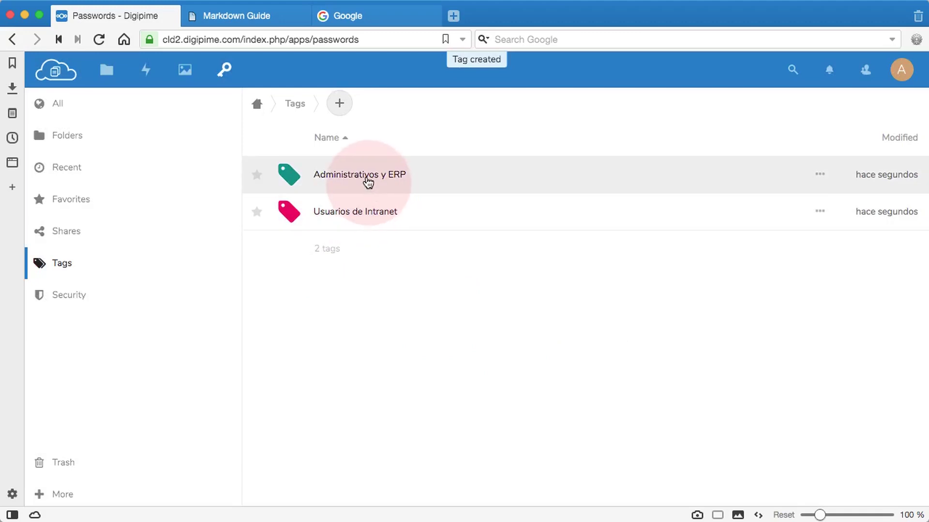
# Open the Administrativos y ERP tag and start a new password entry in it.
pyautogui.click(367, 175)
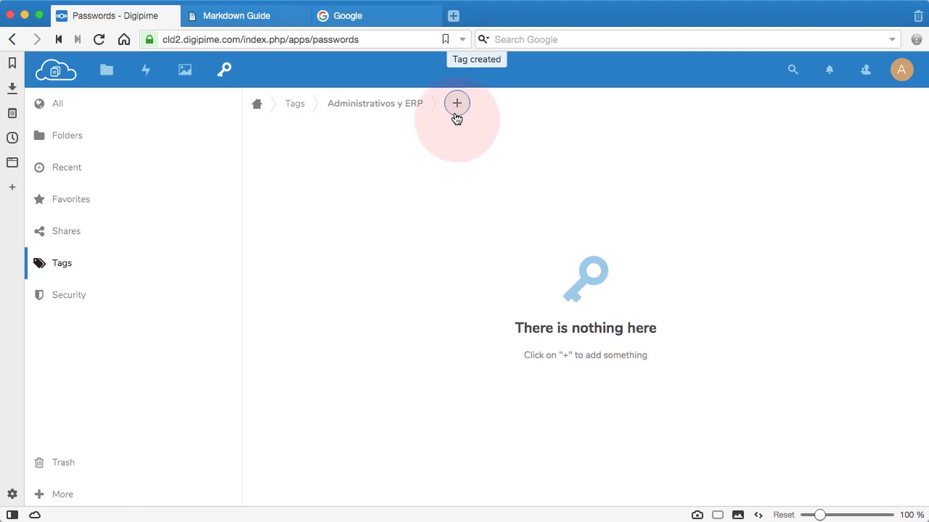
pyautogui.click(457, 108)
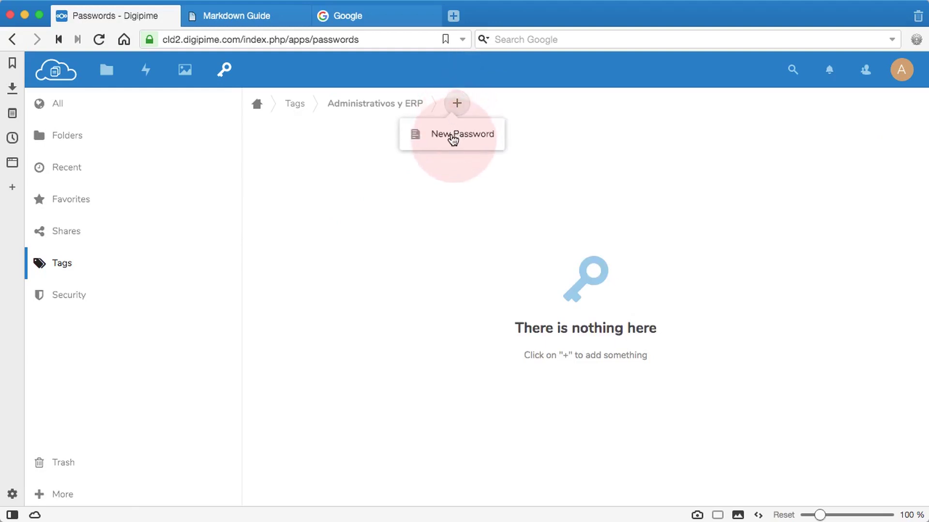
pyautogui.click(453, 139)
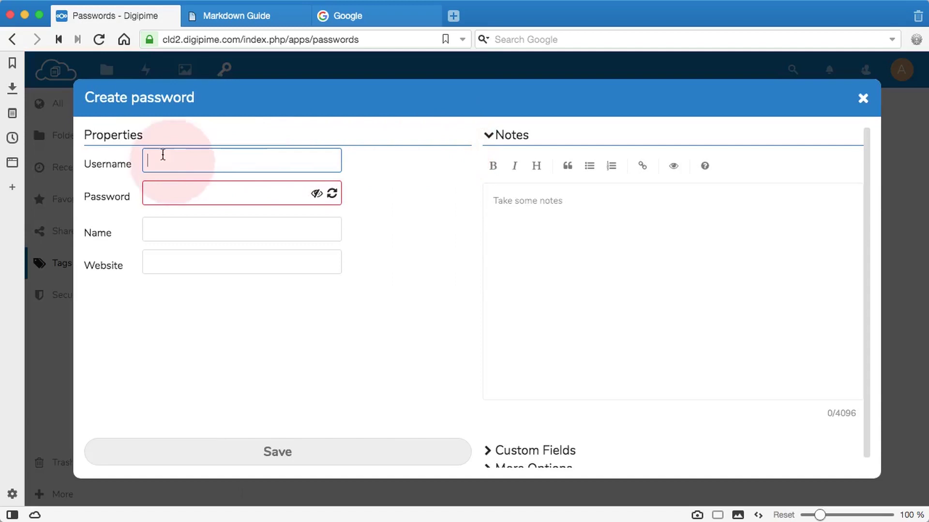
# Check the Username, Password, Name, Website and Notes fields of the new entry form.
pyautogui.click(154, 160)
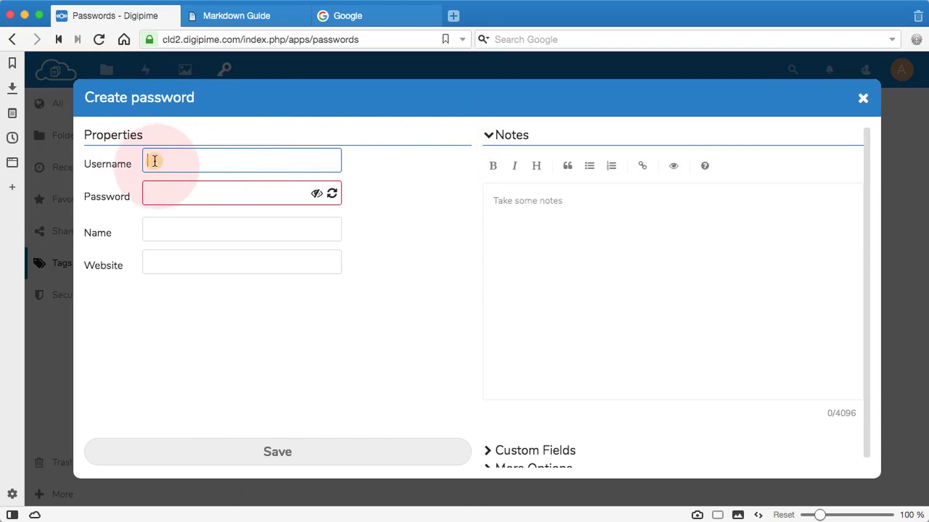
pyautogui.click(153, 193)
pyautogui.click(152, 228)
pyautogui.click(150, 260)
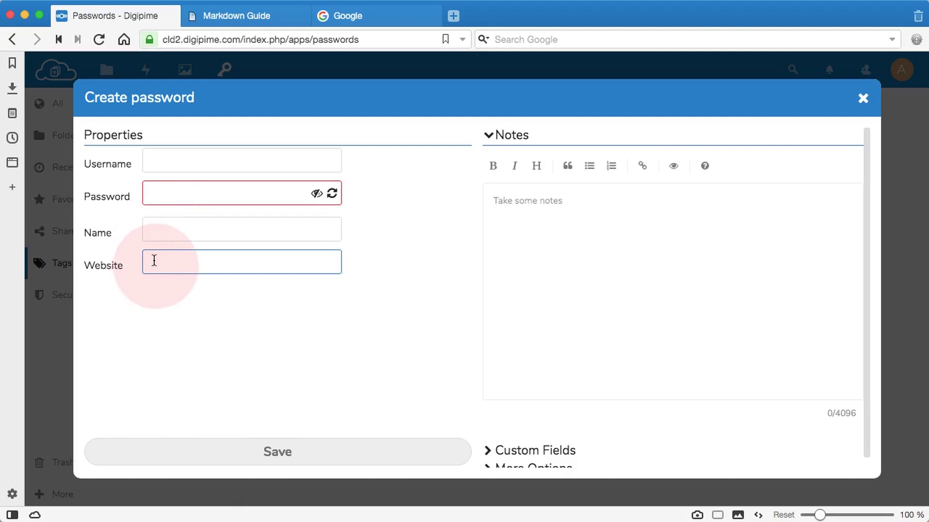
pyautogui.click(508, 205)
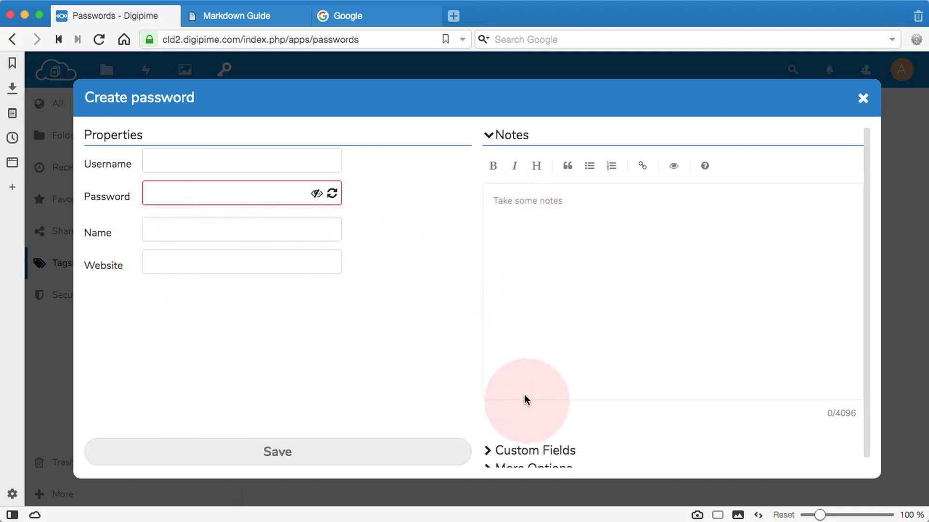
pyautogui.scroll(-1, 527, 399)
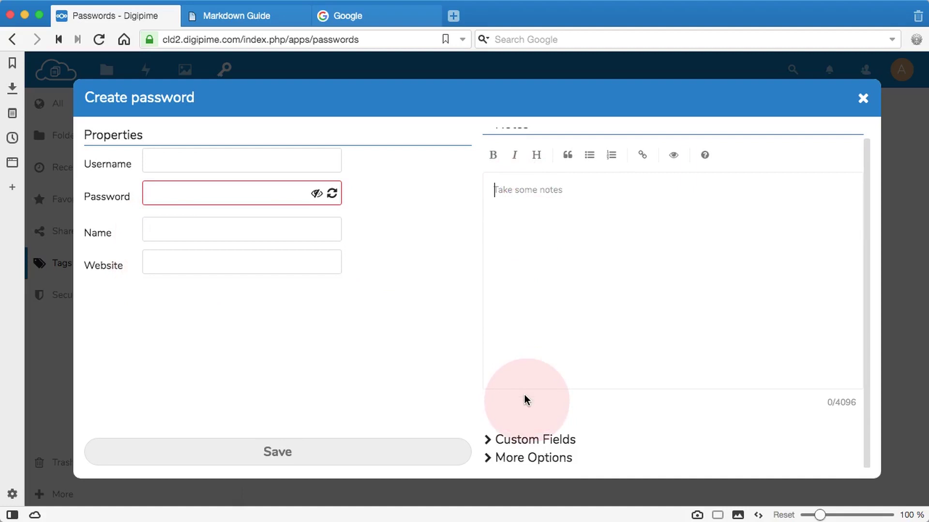
# Expand the custom fields and extra options, then return to the top to enter the username.
pyautogui.click(488, 442)
pyautogui.scroll(-2, 512, 414)
pyautogui.click(513, 391)
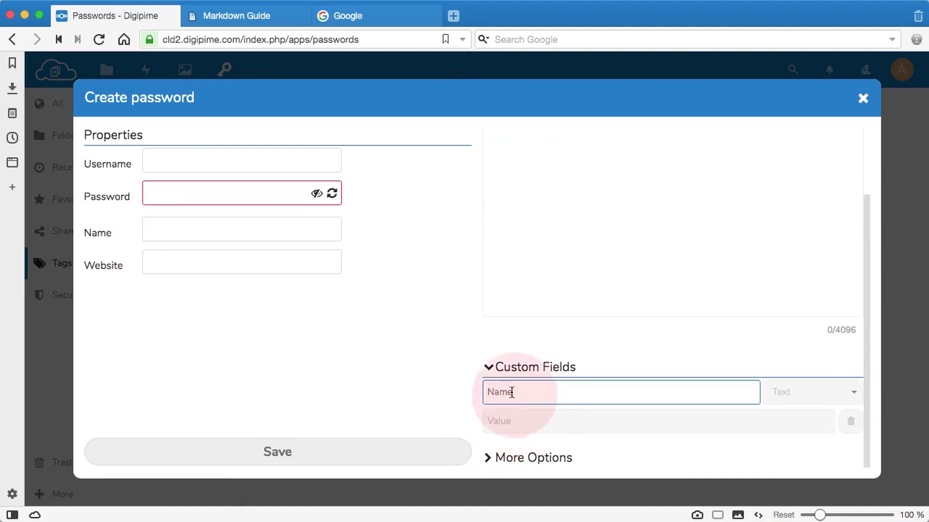
pyautogui.click(472, 435)
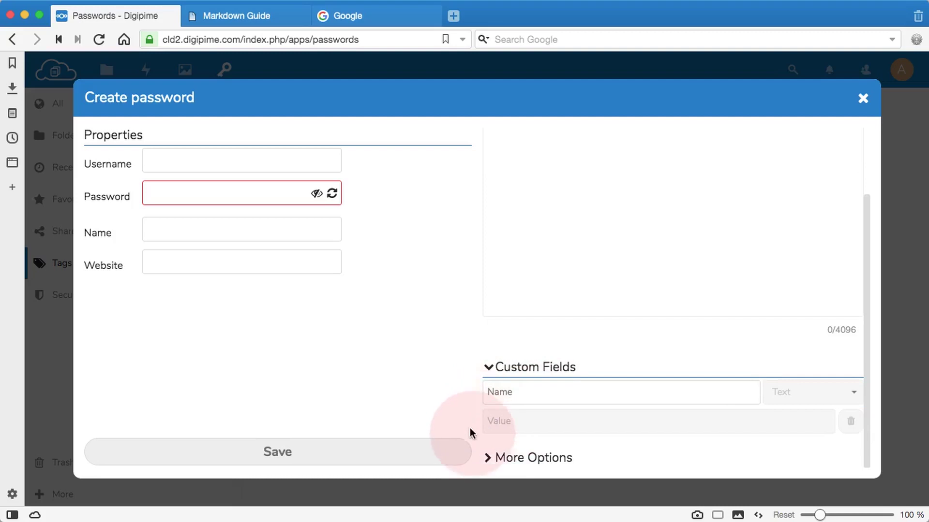
pyautogui.click(489, 458)
pyautogui.scroll(-3, 516, 420)
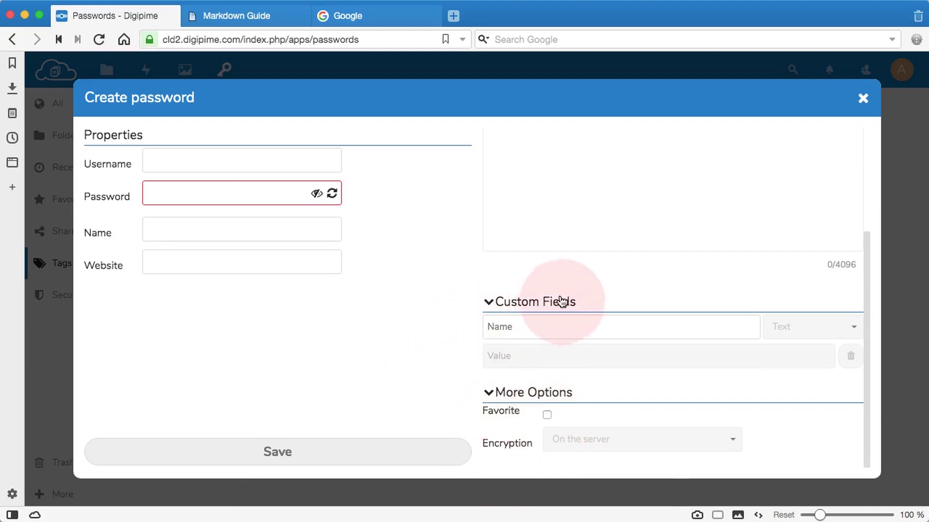
pyautogui.scroll(4, 560, 301)
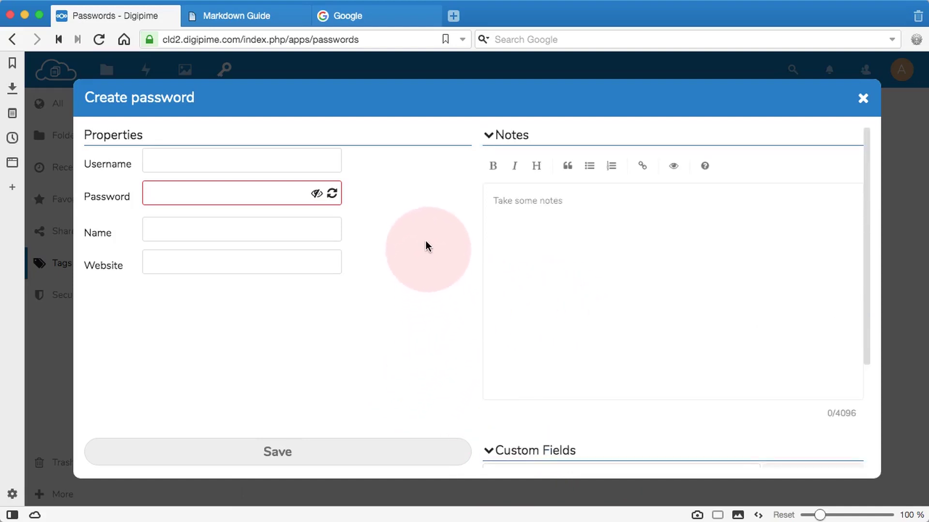
pyautogui.click(210, 156)
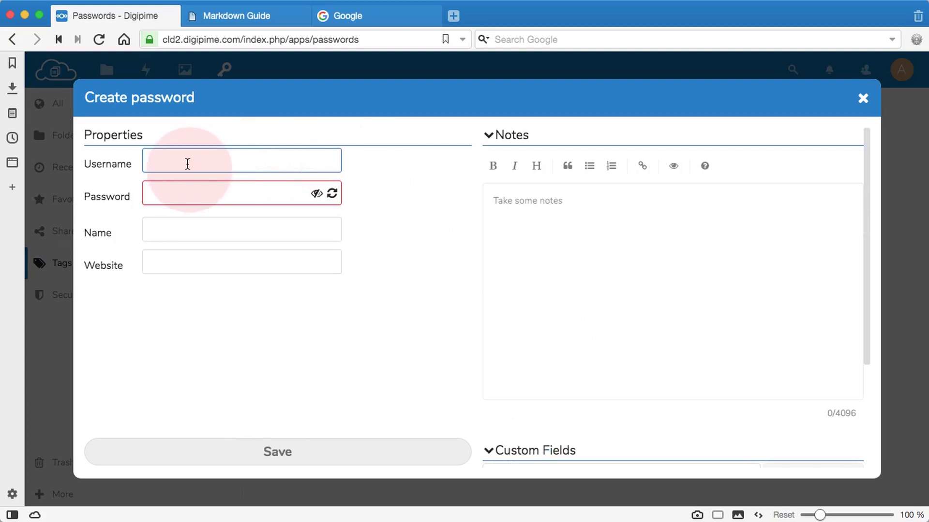
pyautogui.write('usuario1intranet')
# Enter the entry's password and toggle its visibility to confirm it is correct.
pyautogui.click(203, 195)
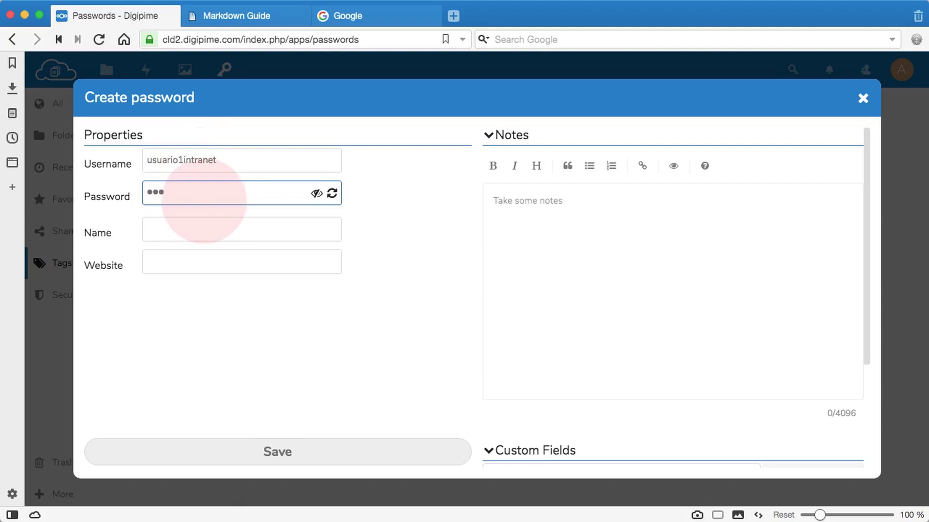
pyautogui.click(317, 196)
pyautogui.click(317, 196)
pyautogui.click(317, 196)
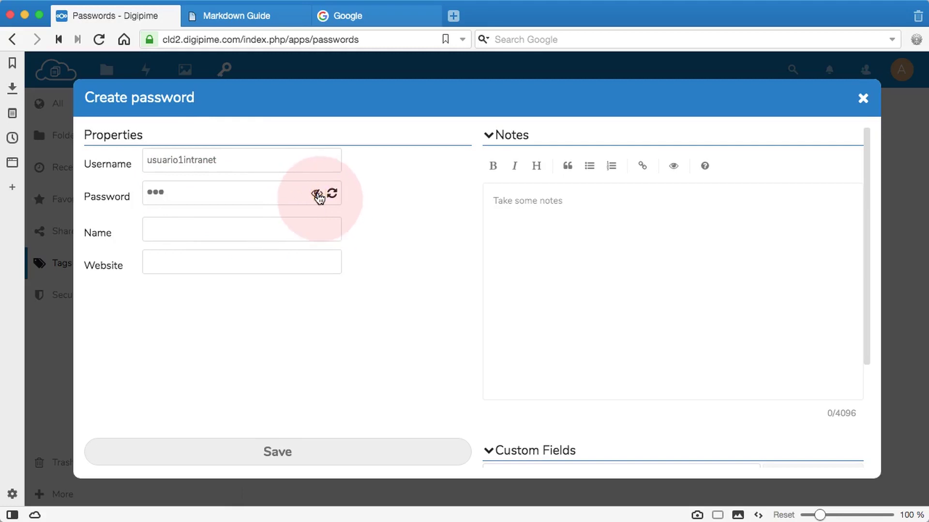
pyautogui.click(200, 221)
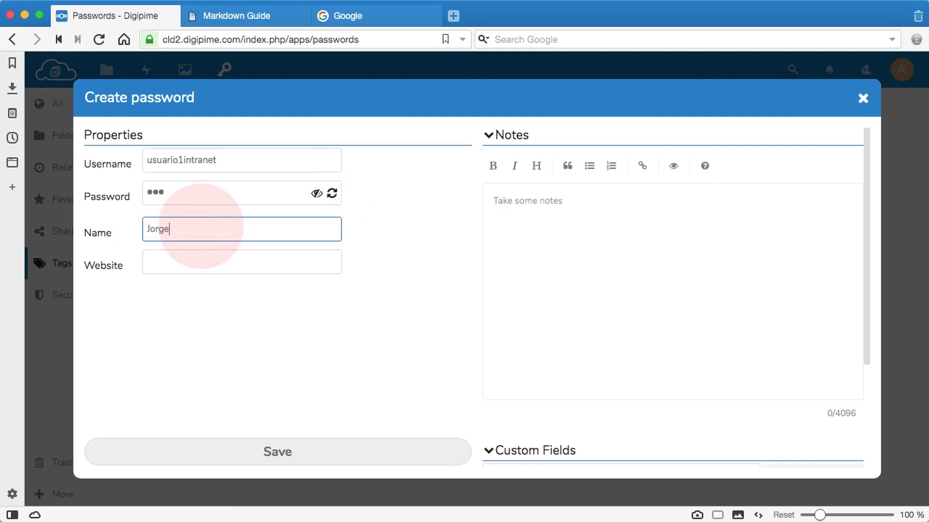
pyautogui.click(199, 258)
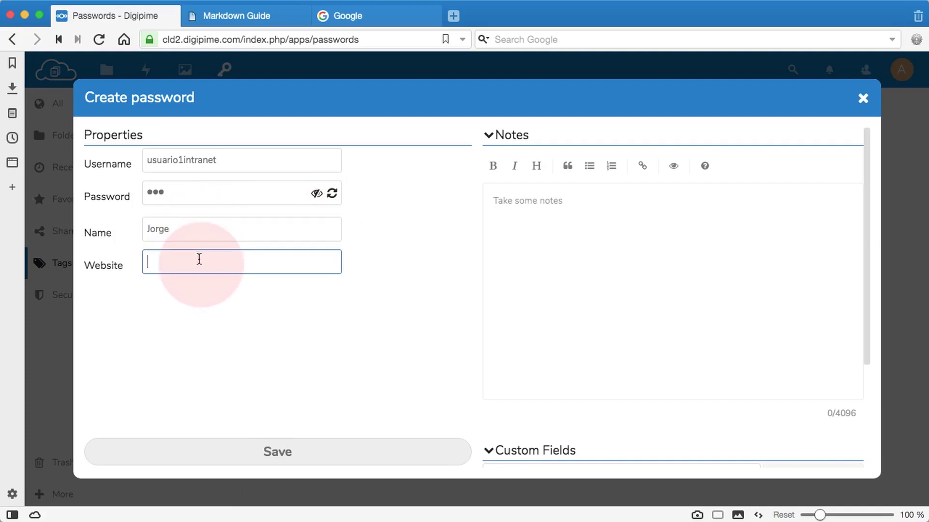
pyautogui.write('h')
pyautogui.write('ttps://google.com')
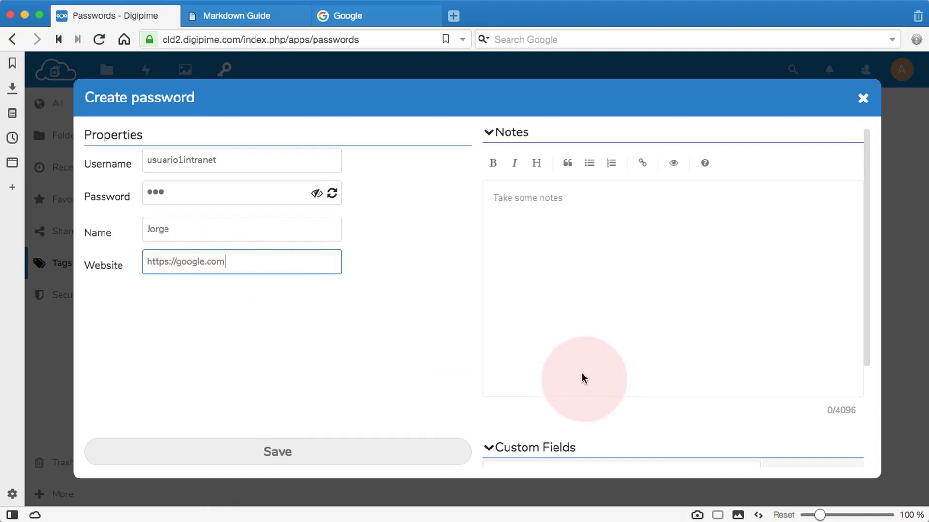
pyautogui.scroll(-3, 582, 379)
pyautogui.click(502, 333)
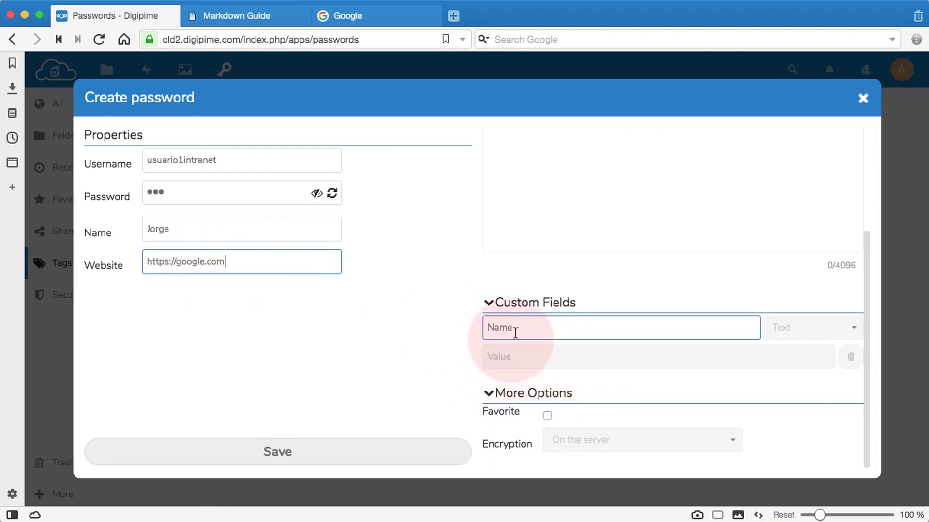
# Write the note 'Este es el usuario 1 de la Intranet.' under a '## Título' heading.
pyautogui.scroll(3, 513, 324)
pyautogui.click(535, 281)
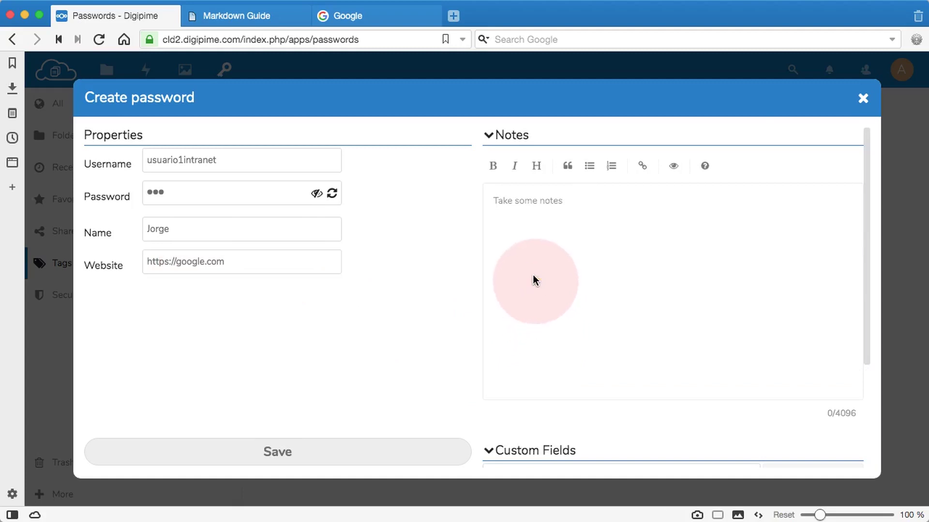
pyautogui.write('Este es el')
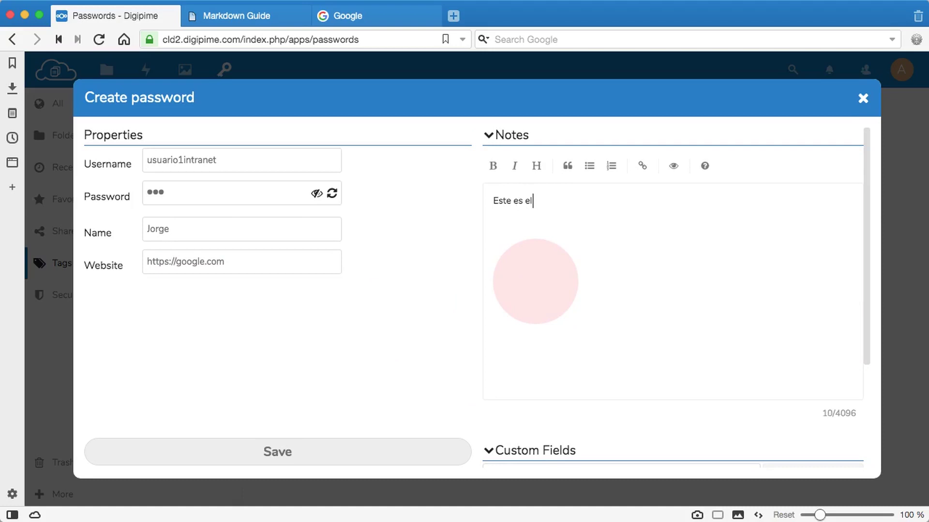
pyautogui.write(' usuario 1 de la')
pyautogui.press('BackSpace')
pyautogui.press('BackSpace')
pyautogui.write('ntranet.')
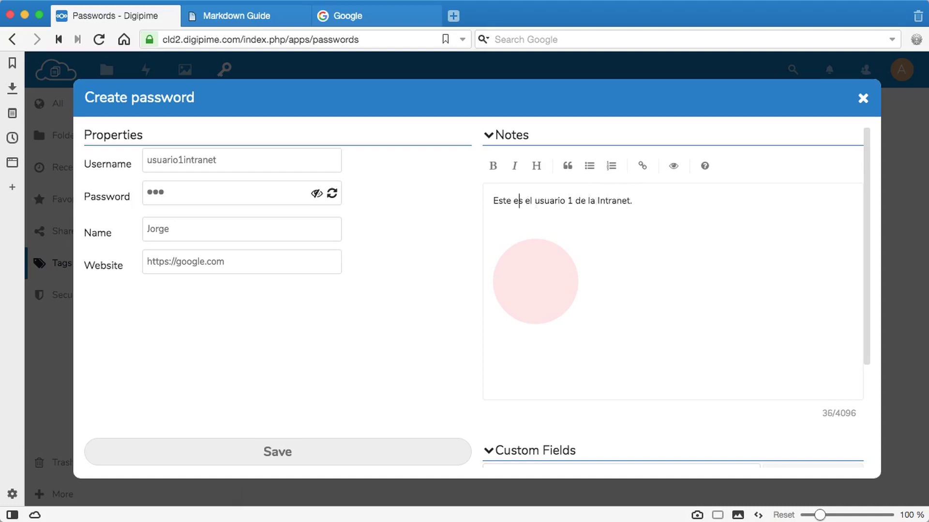
pyautogui.press('Return')
pyautogui.press('Return')
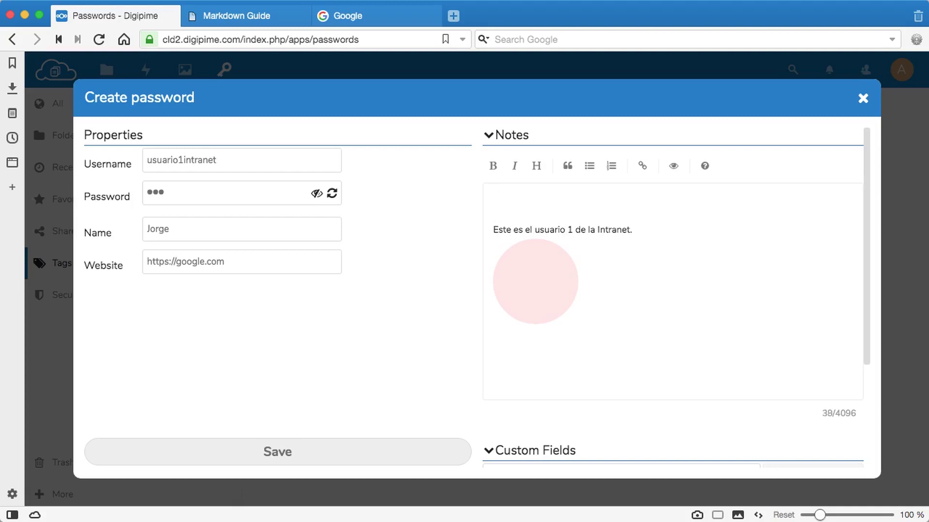
pyautogui.write('## Título')
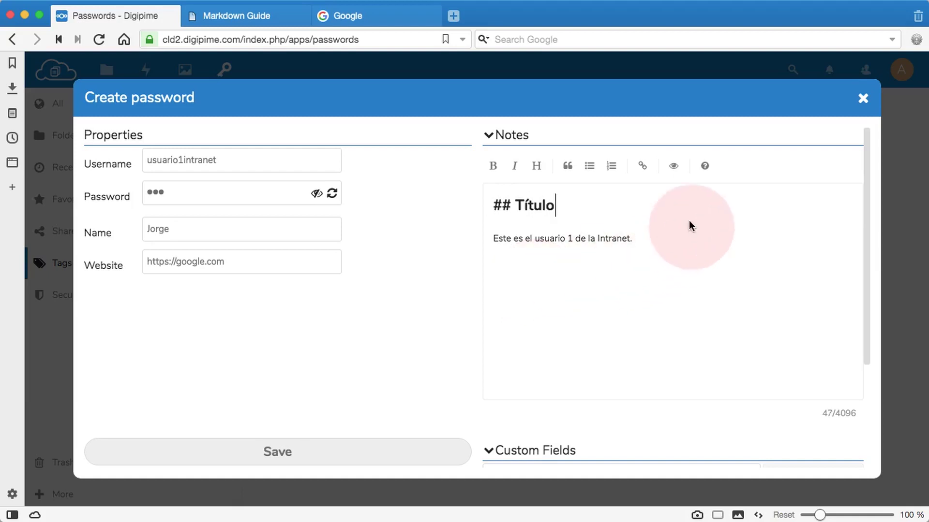
# Add a '### subtítulo' line below Título, previewing the rendered markdown before and after.
pyautogui.click(674, 167)
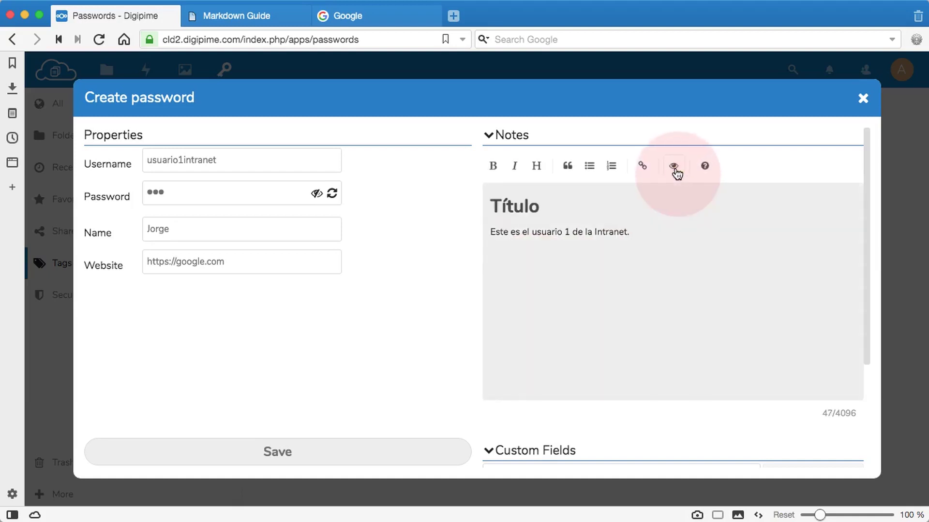
pyautogui.click(674, 167)
pyautogui.click(553, 226)
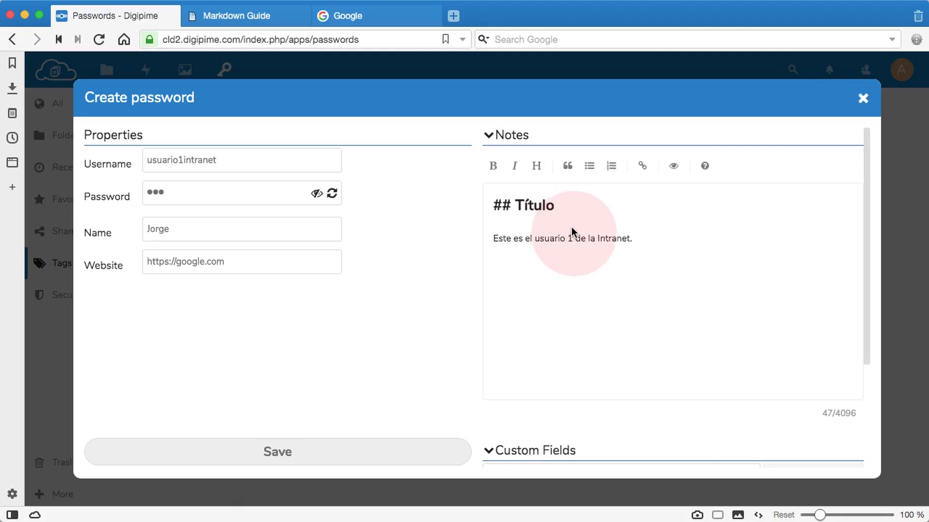
pyautogui.write('##')
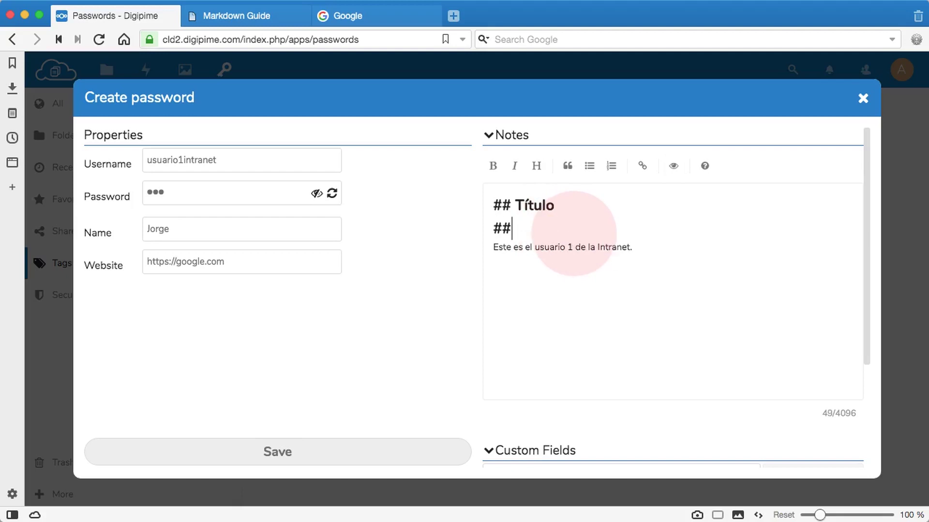
pyautogui.write('# subtítulo')
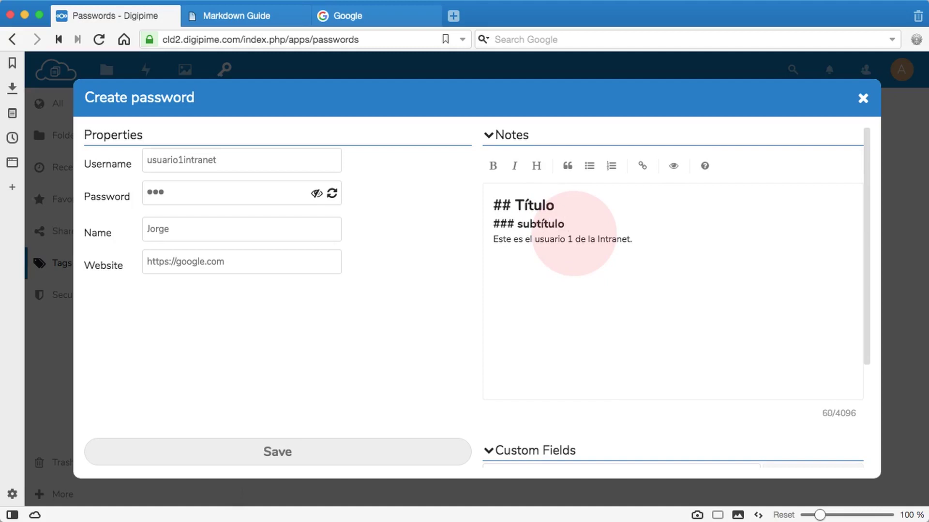
pyautogui.click(674, 167)
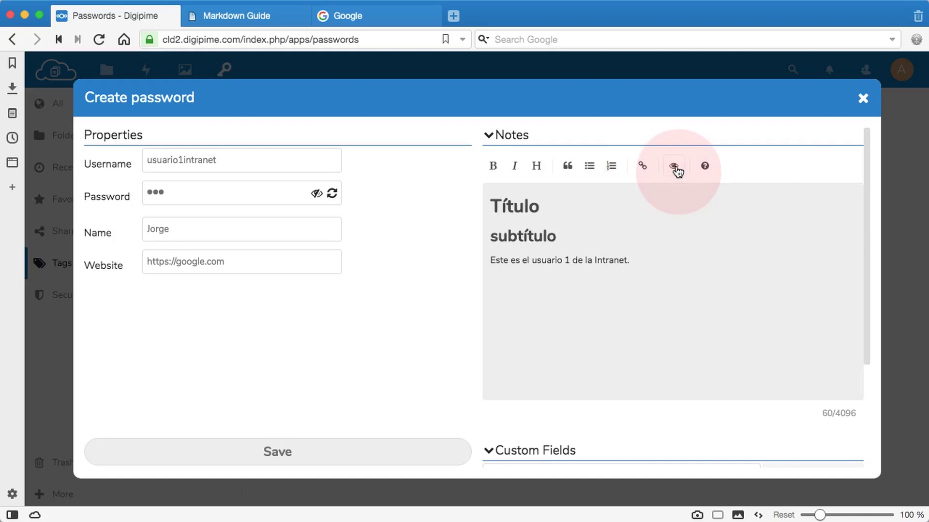
pyautogui.click(676, 168)
pyautogui.scroll(-3, 653, 290)
pyautogui.click(528, 320)
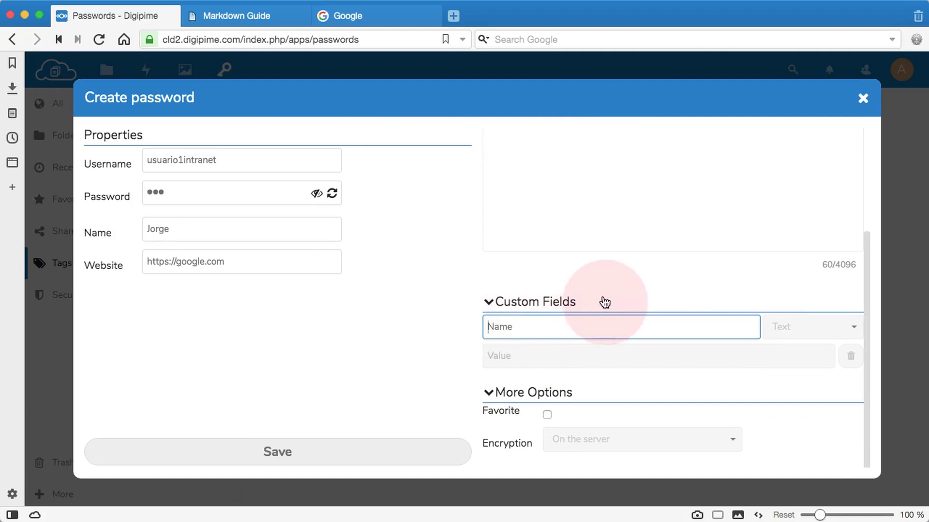
# Add a Secret custom field 'Contraseña 2' with a hidden value, then save the entry.
pyautogui.write('Contrase')
pyautogui.press('BackSpace')
pyautogui.write('se')
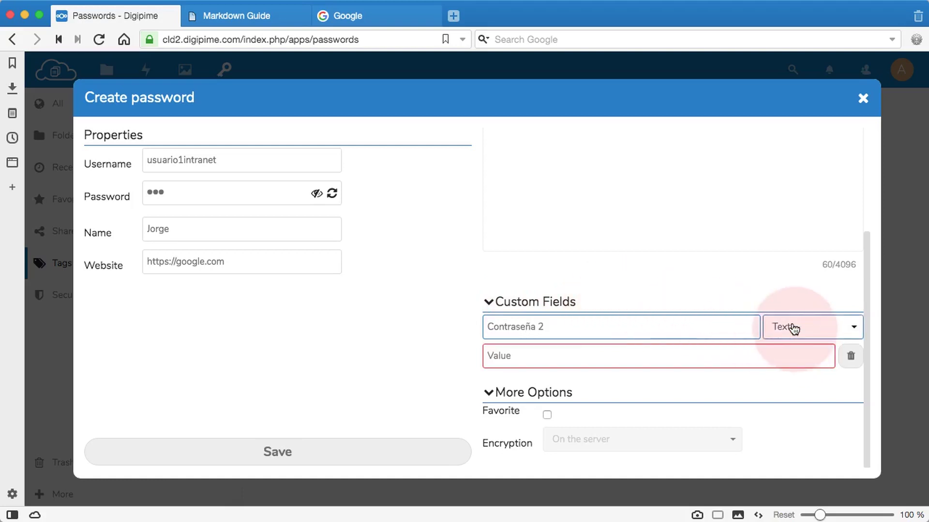
pyautogui.click(793, 327)
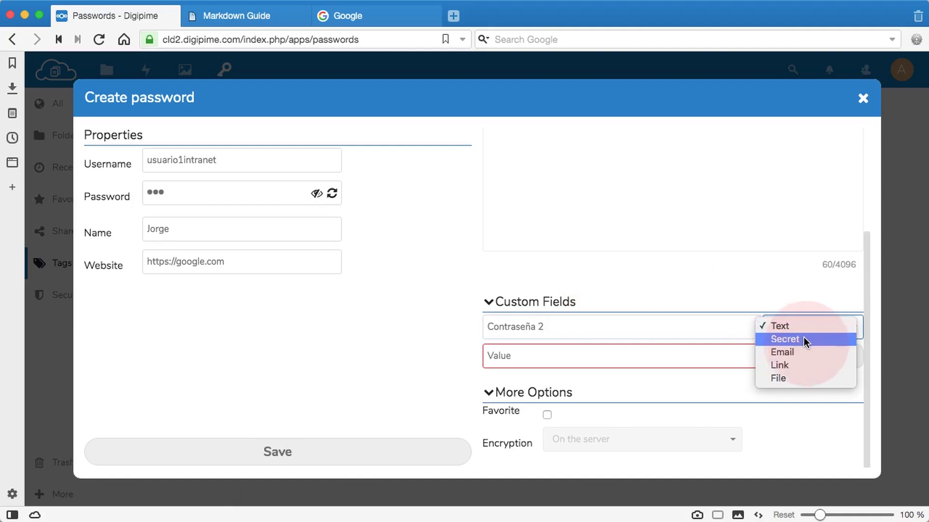
pyautogui.click(805, 340)
pyautogui.click(590, 357)
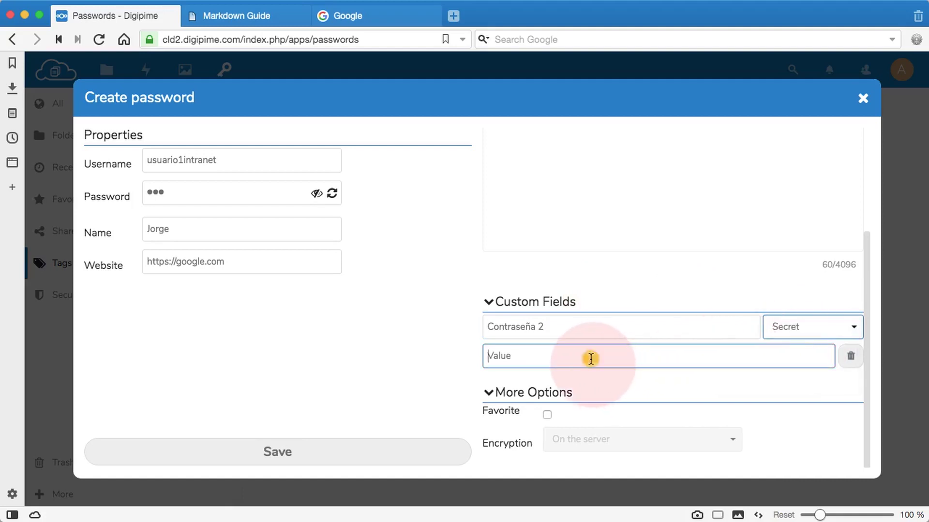
pyautogui.write('123456')
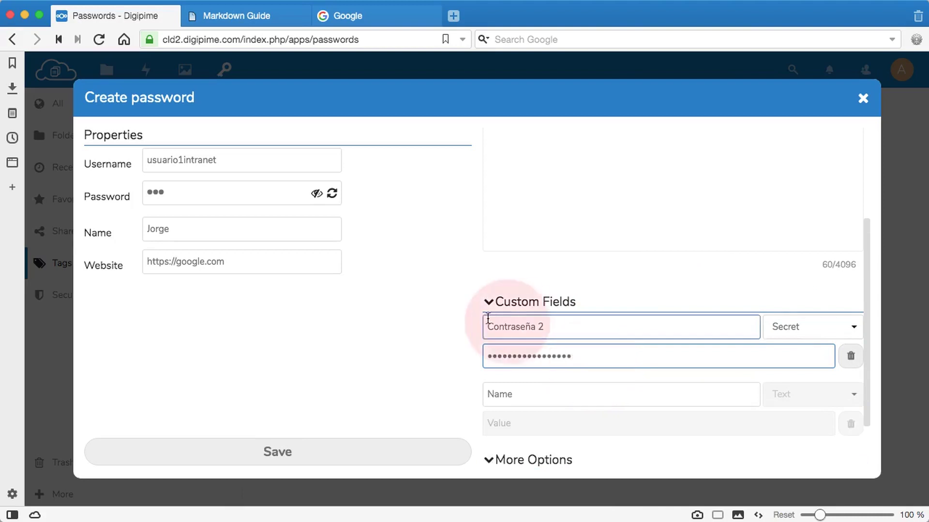
pyautogui.click(350, 457)
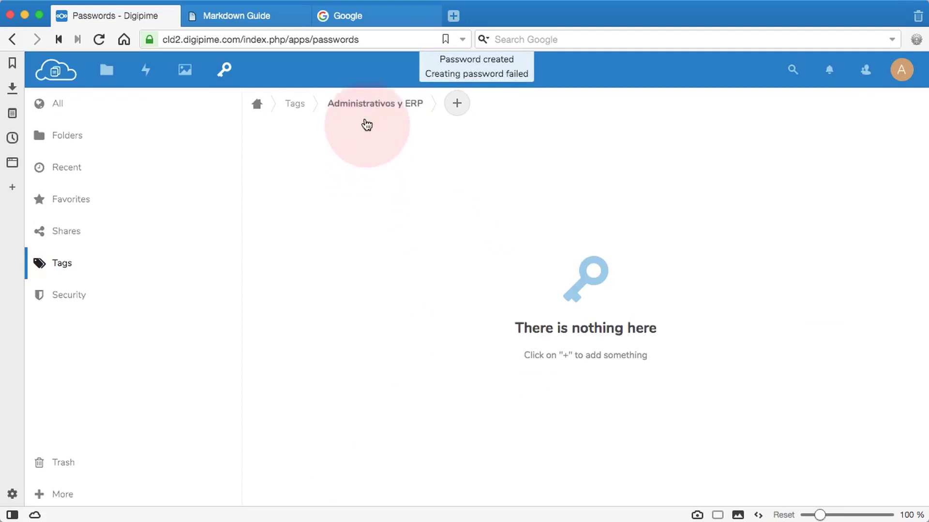
# Open the Administrativos y ERP tag and star, then unstar, its entry.
pyautogui.click(295, 103)
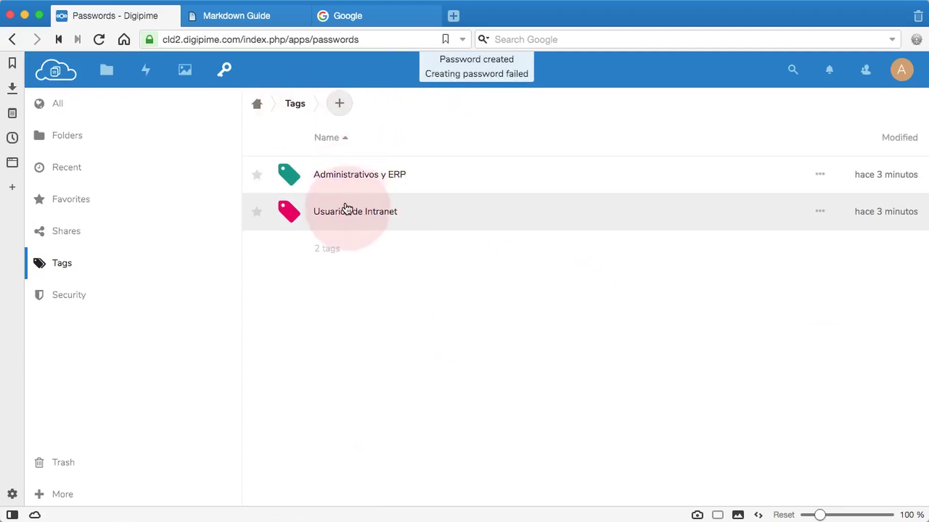
pyautogui.click(357, 176)
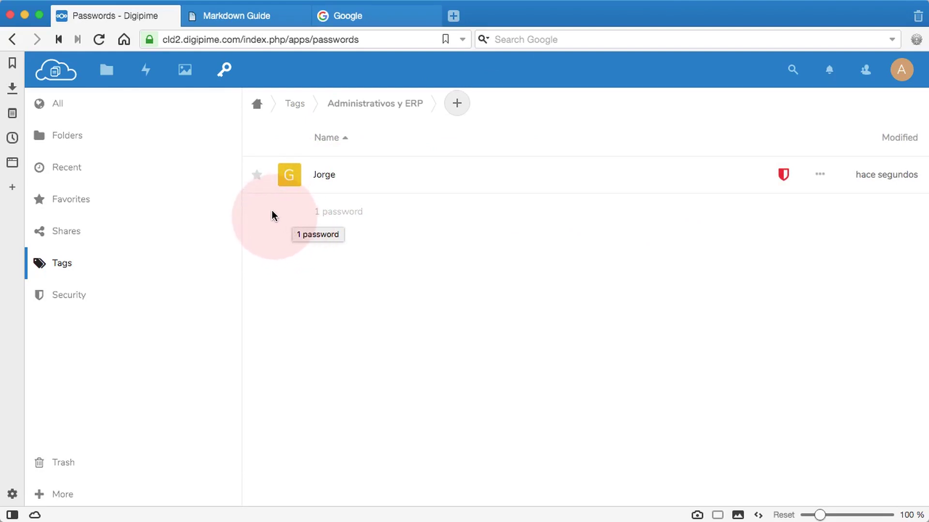
pyautogui.click(257, 177)
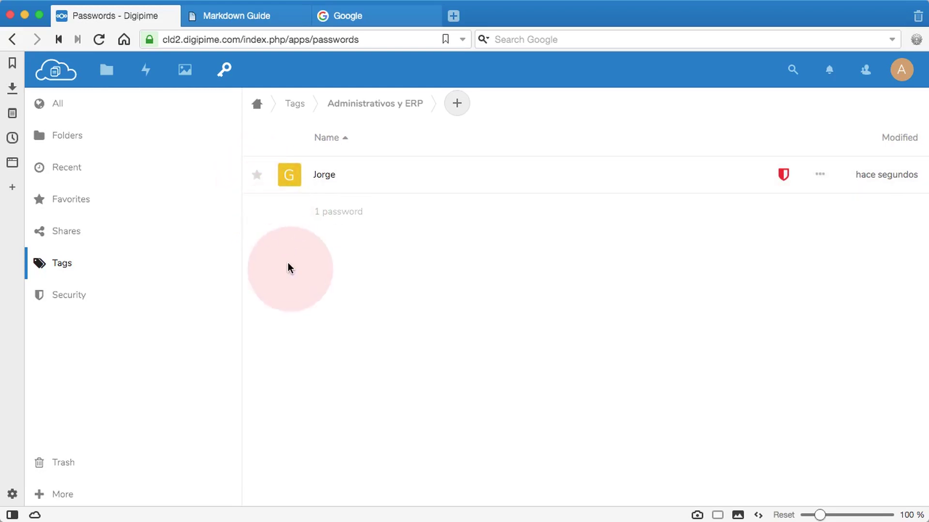
pyautogui.click(257, 176)
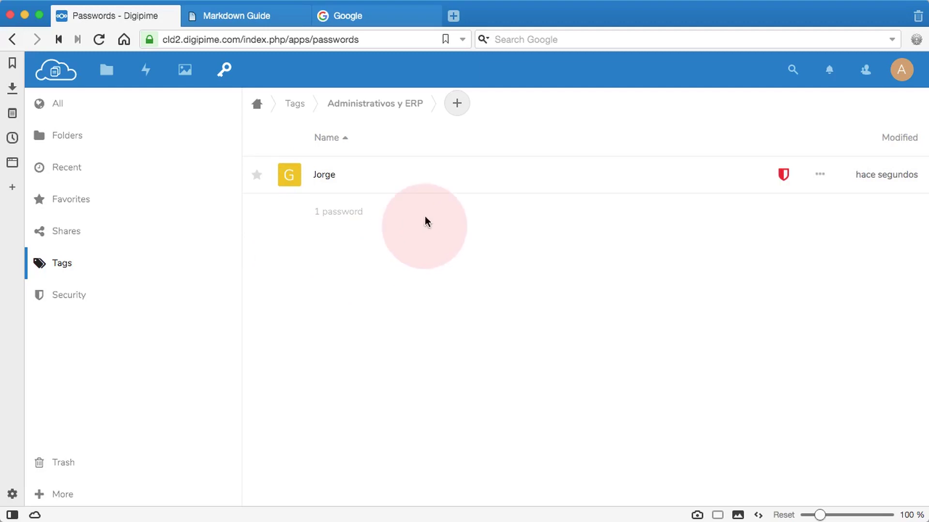
# Open the empty Usuarios de Intranet tag and show its add options.
pyautogui.click(295, 106)
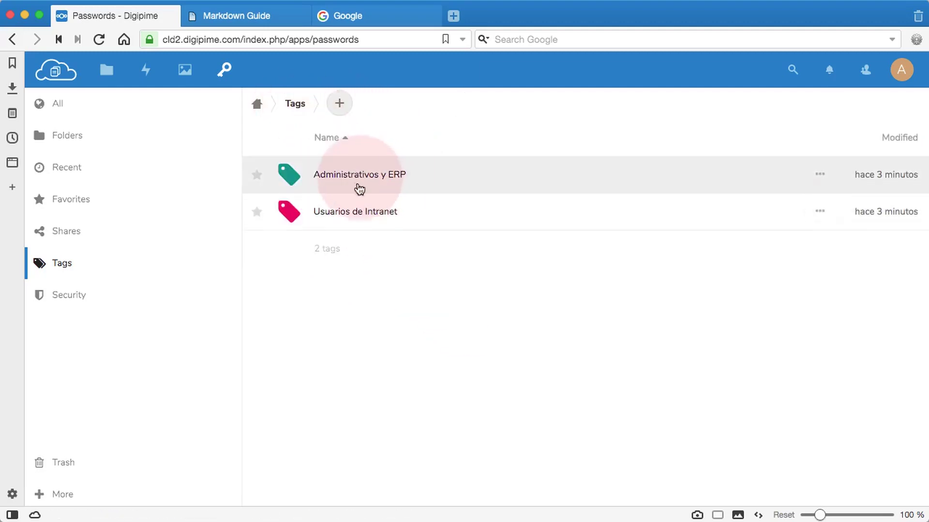
pyautogui.click(357, 213)
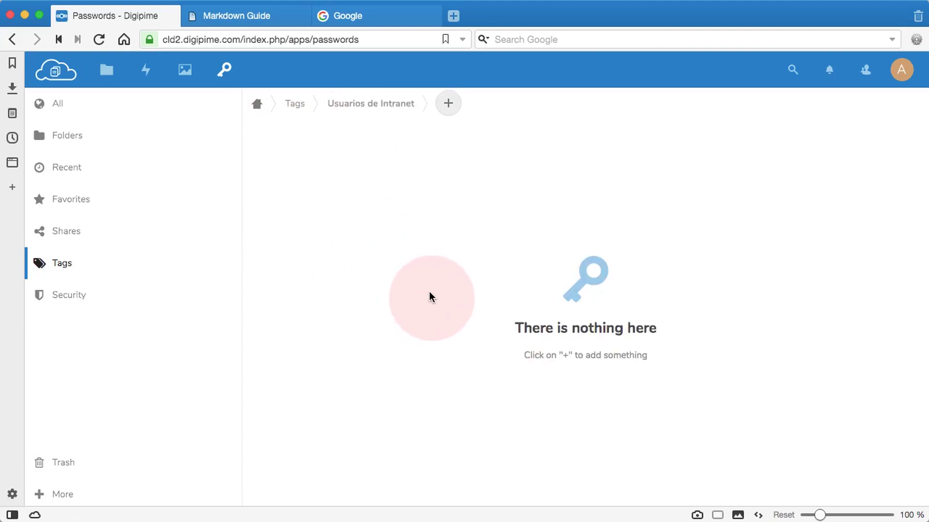
pyautogui.click(449, 105)
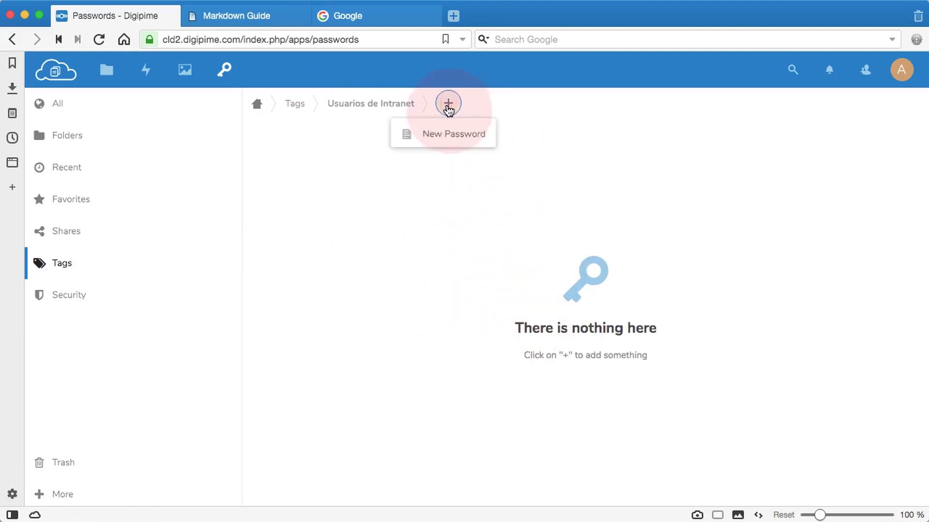
pyautogui.click(448, 136)
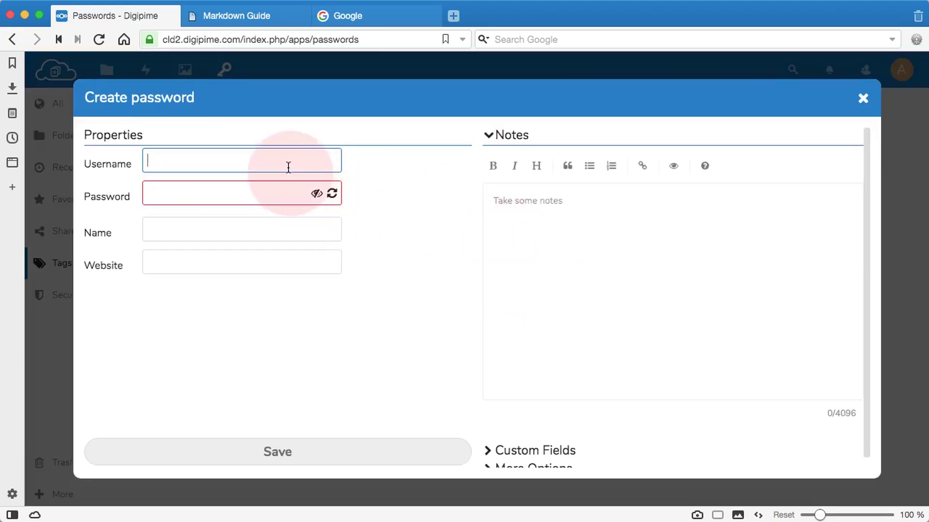
pyautogui.write('usuario2')
pyautogui.click(221, 196)
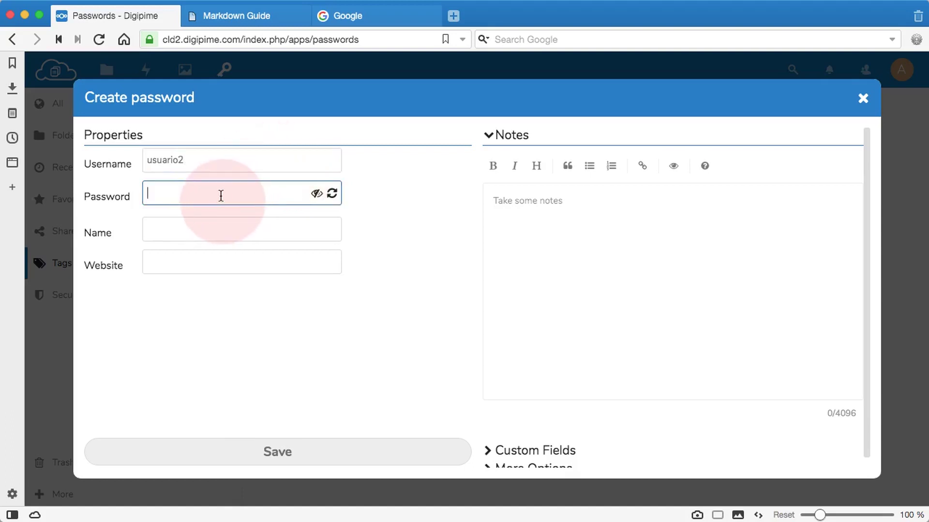
pyautogui.write('••••••••••••••••••••••••••••')
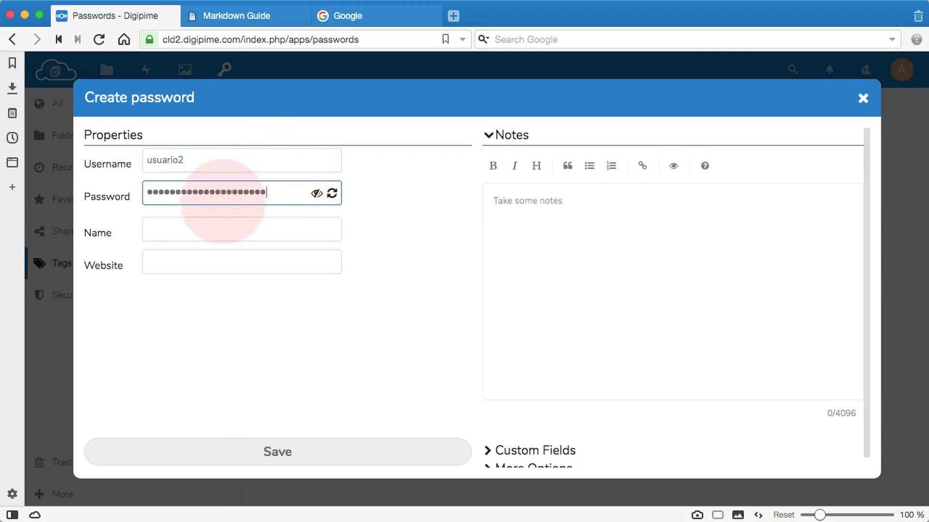
pyautogui.click(225, 229)
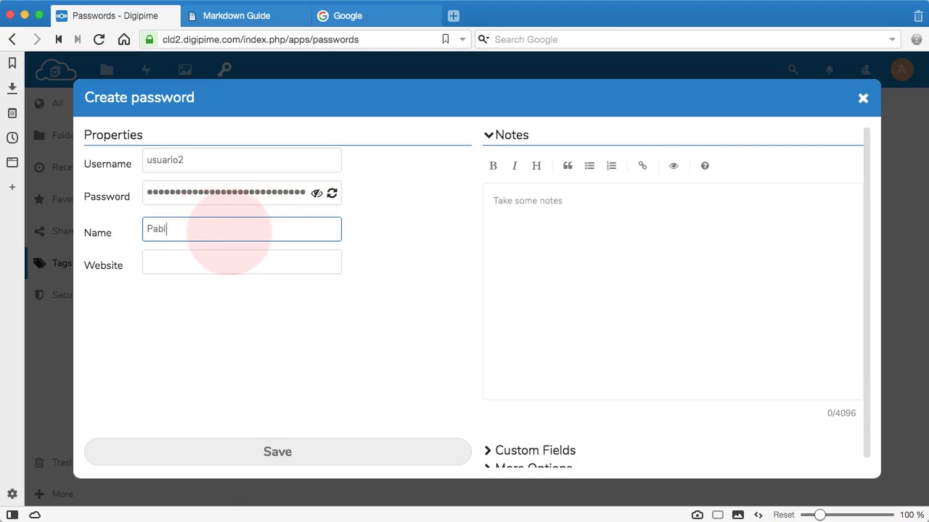
pyautogui.click(213, 265)
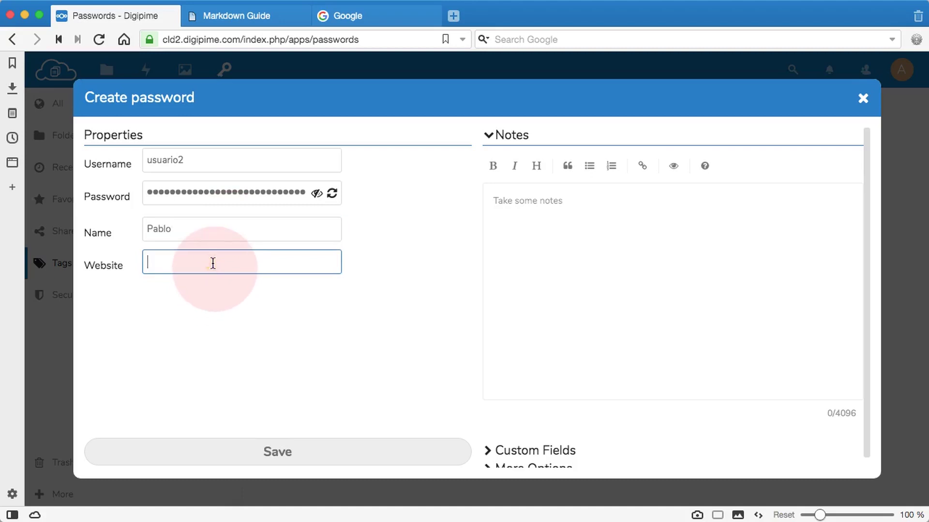
pyautogui.write('h')
pyautogui.write('ttps://digipime.com')
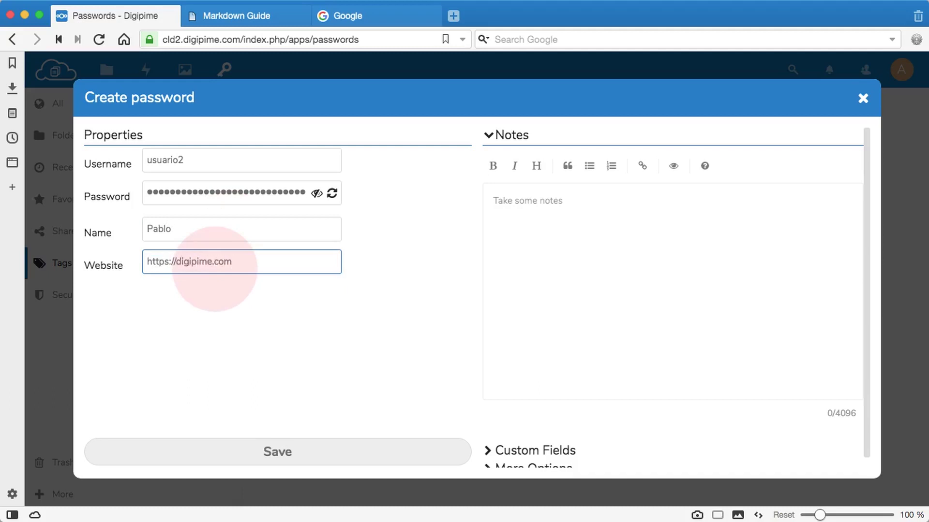
# Mark the new entry as a Favorite under More Options and save it.
pyautogui.scroll(-1, 573, 323)
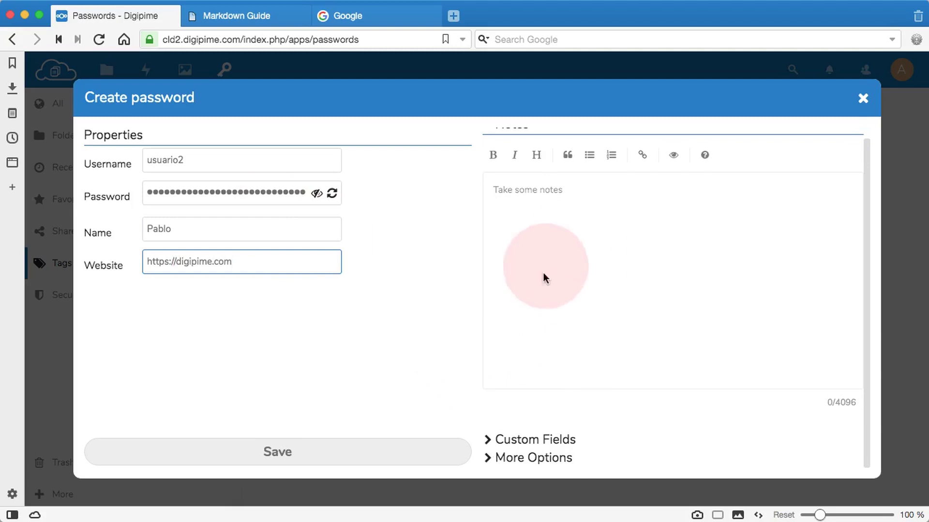
pyautogui.click(489, 458)
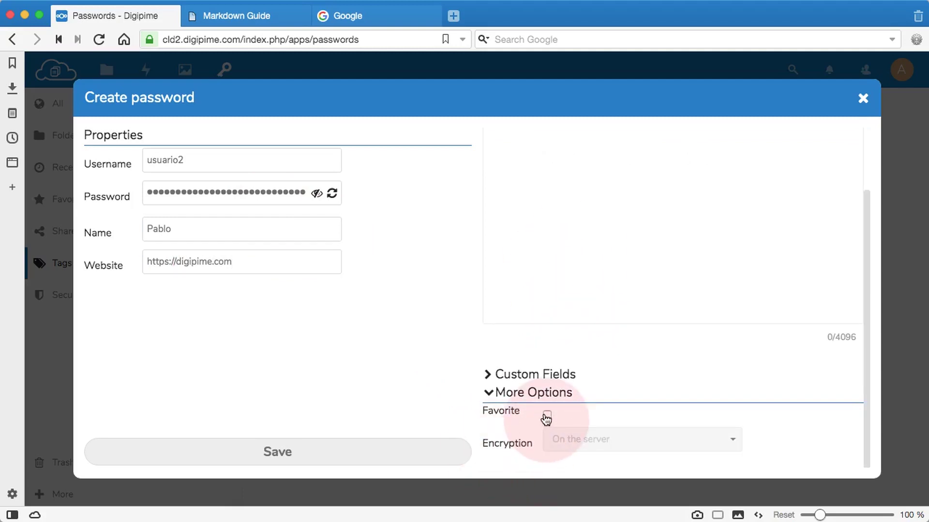
pyautogui.click(546, 416)
pyautogui.click(372, 457)
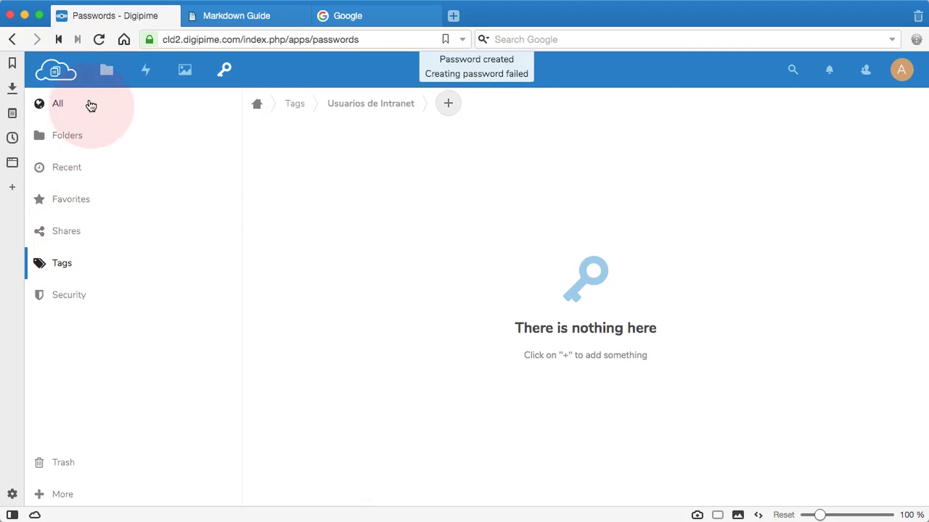
# List all stored passwords, then switch to the Folders view.
pyautogui.click(58, 106)
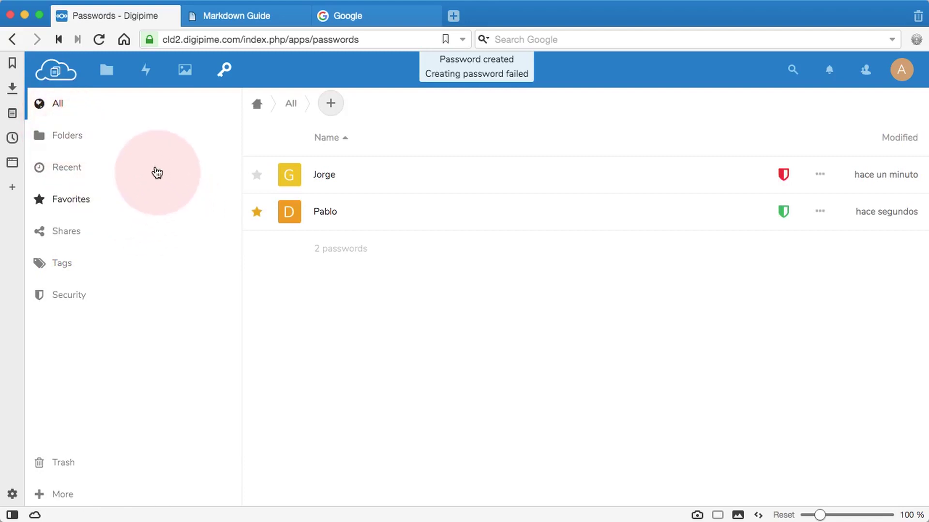
pyautogui.click(80, 139)
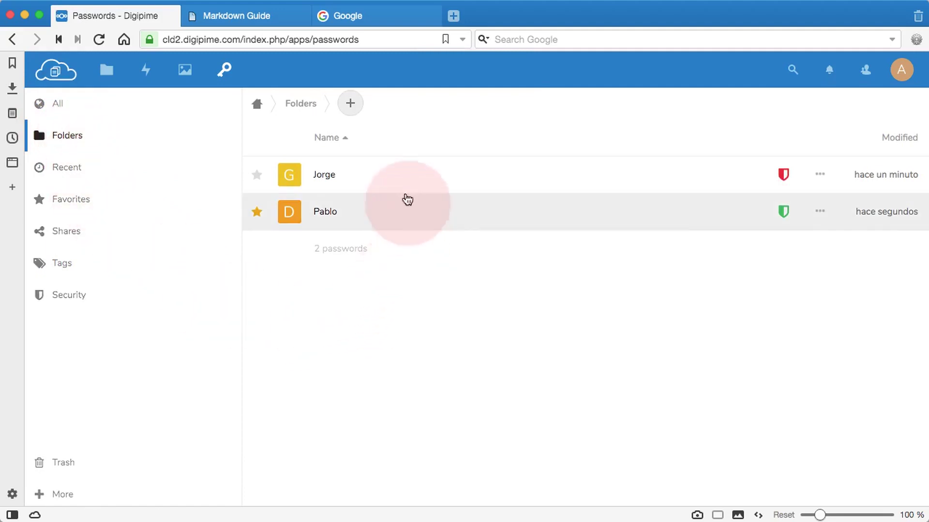
# Create a folder named 'grupo 1', open it, and return to the Folders list.
pyautogui.click(350, 106)
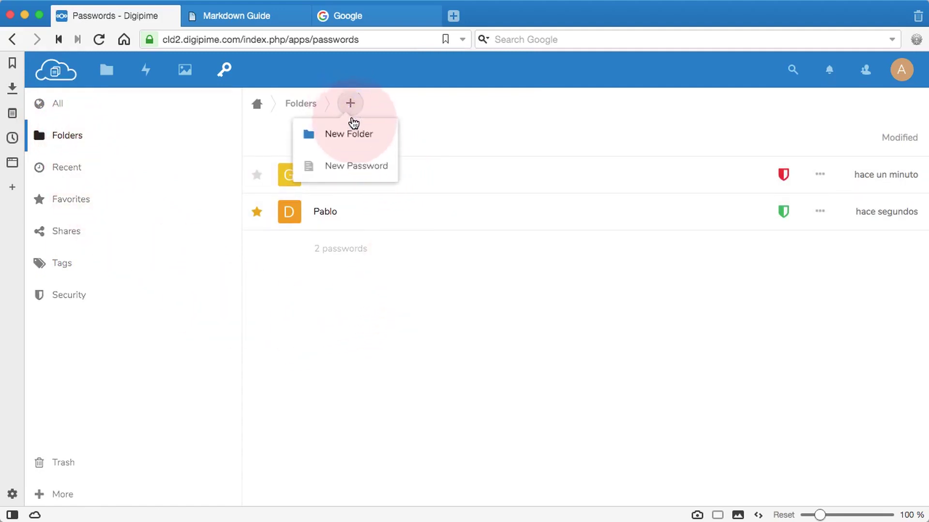
pyautogui.click(349, 138)
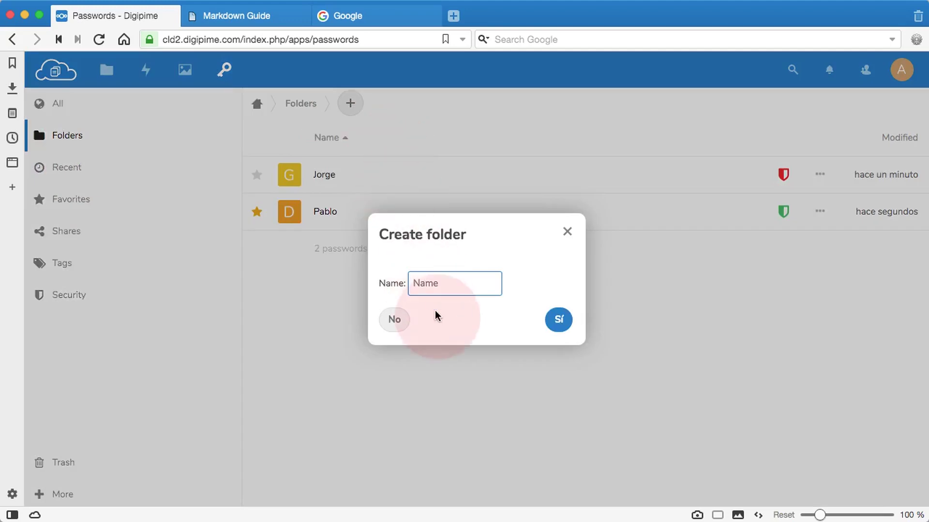
pyautogui.write('grupo 1')
pyautogui.click(557, 323)
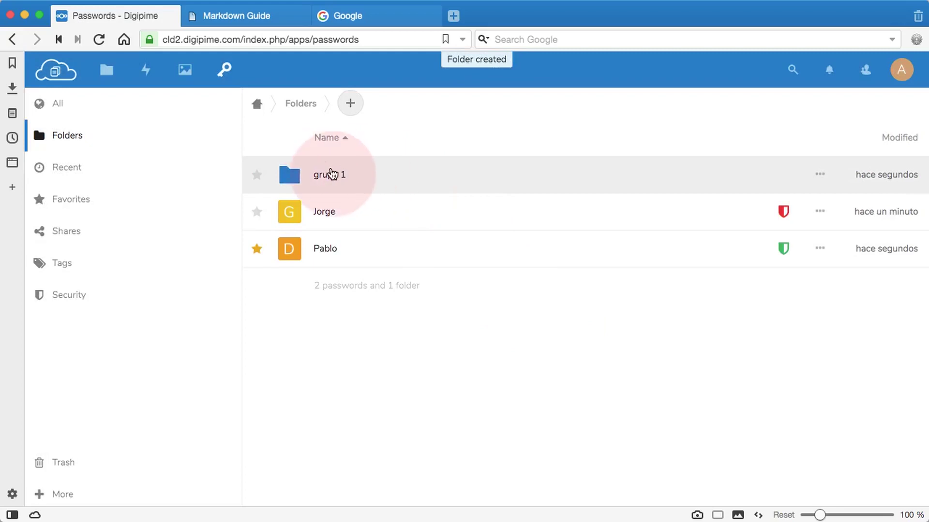
pyautogui.click(333, 177)
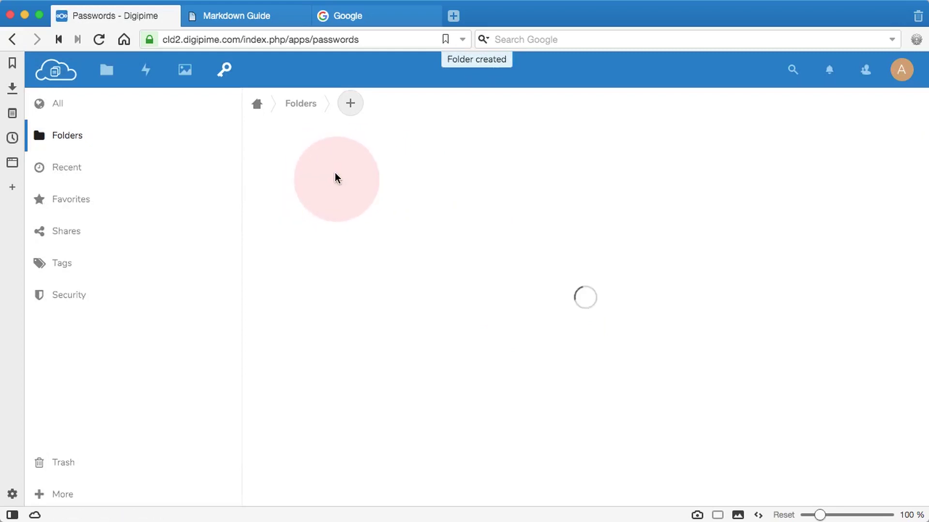
pyautogui.click(301, 106)
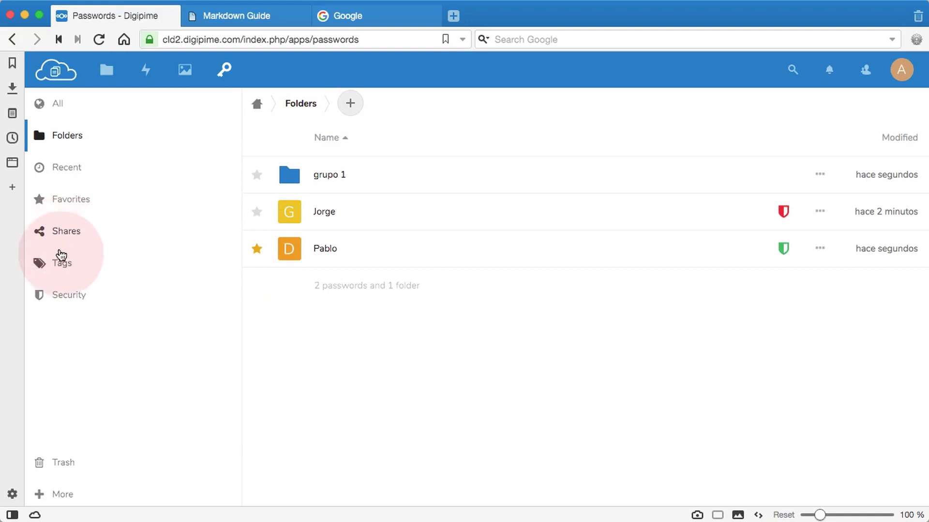
# Review the Administrativos y ERP and Usuarios de Intranet tags and Favorites, then open Security.
pyautogui.click(62, 266)
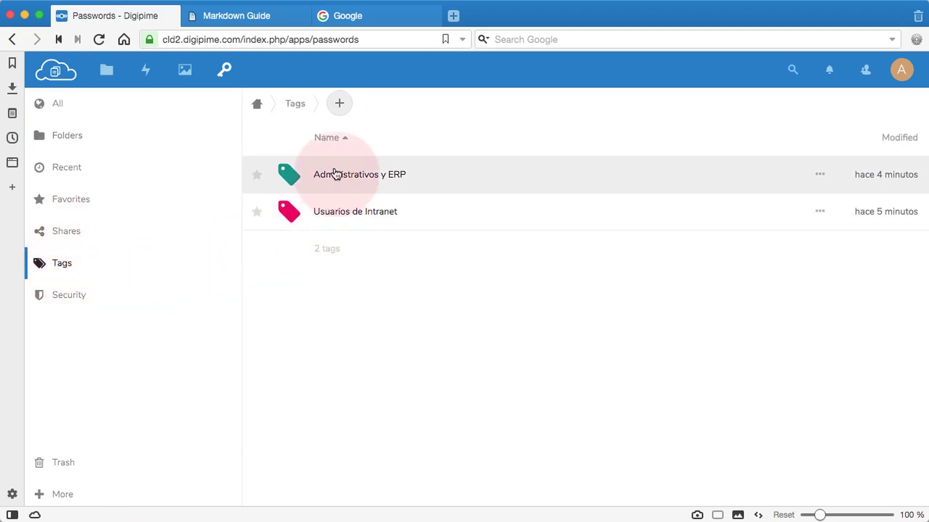
pyautogui.click(336, 174)
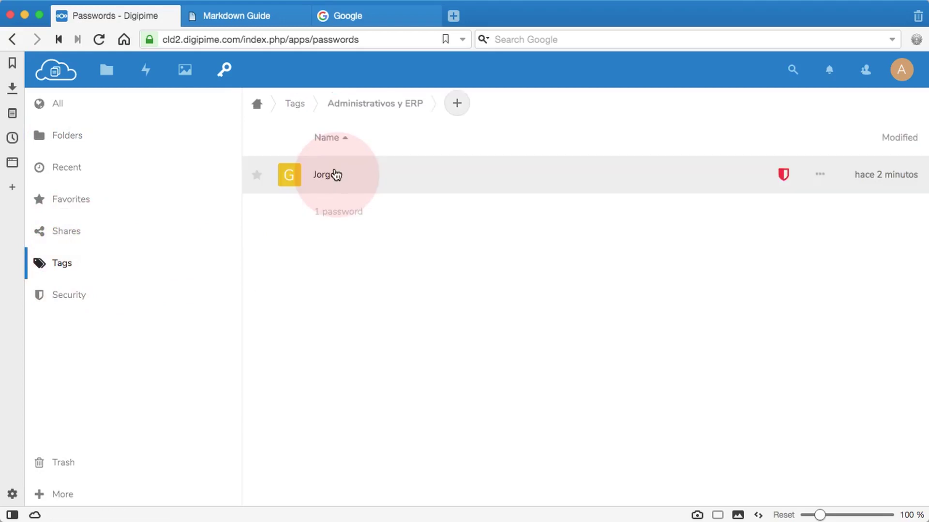
pyautogui.click(296, 104)
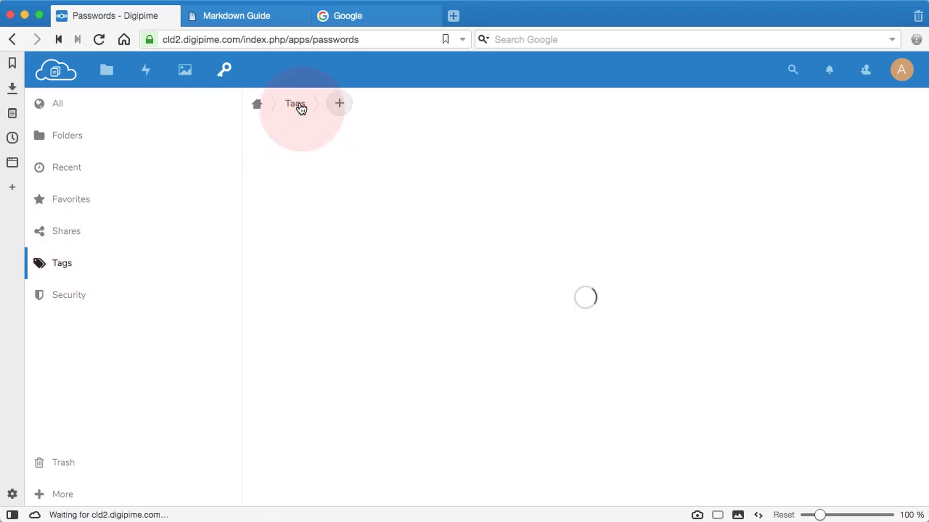
pyautogui.click(335, 211)
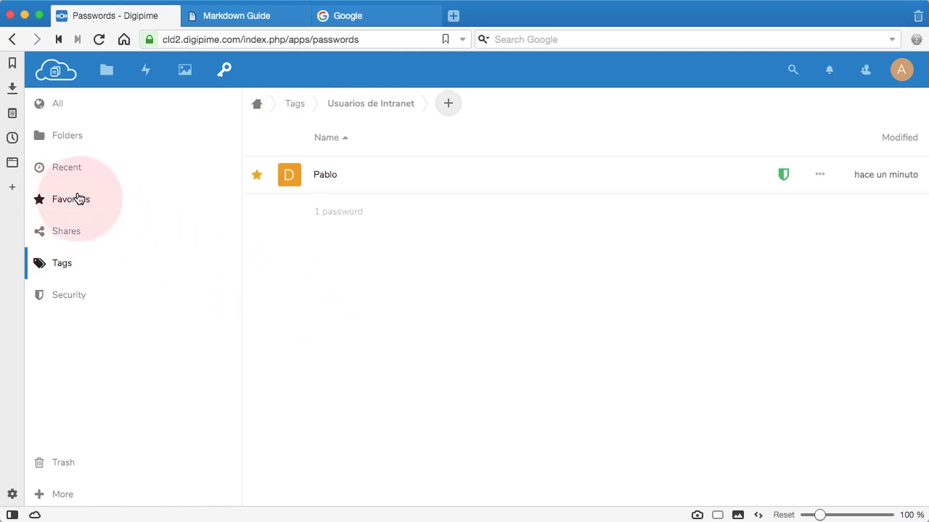
pyautogui.click(74, 200)
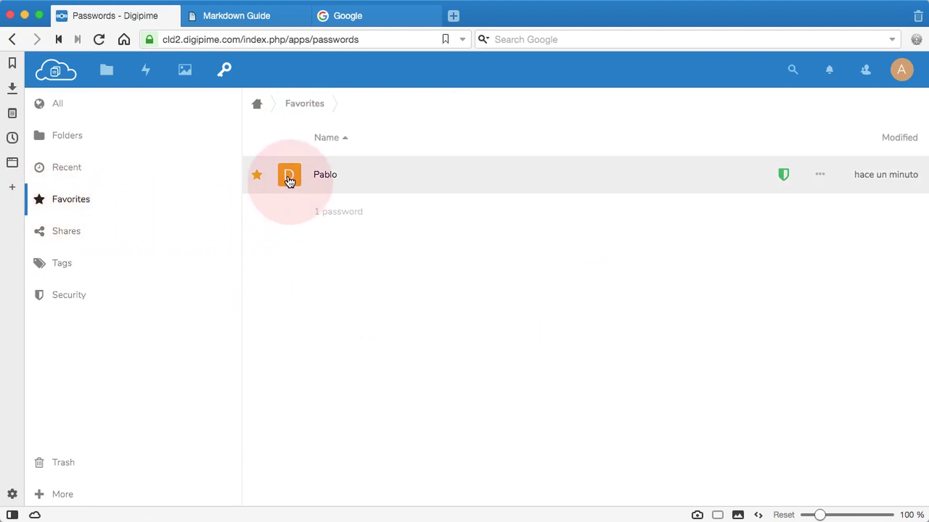
pyautogui.click(68, 296)
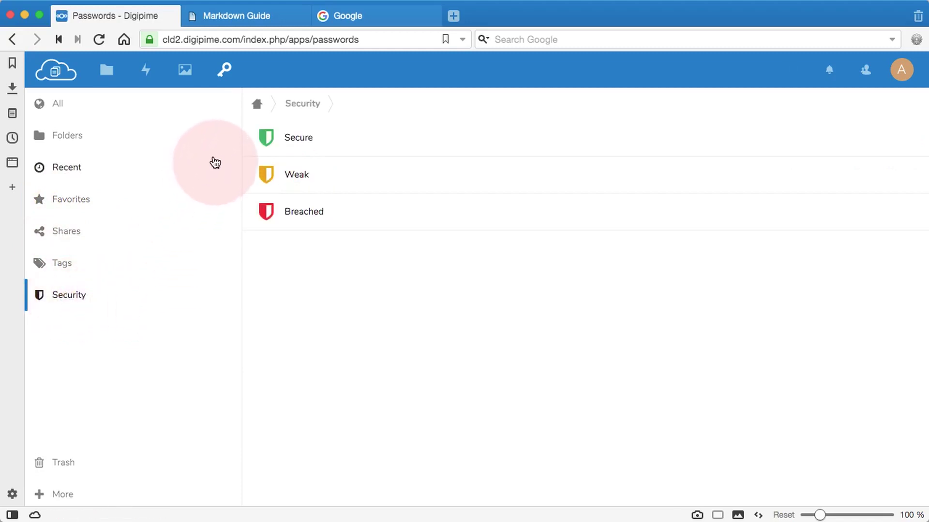
# Check the Secure category, then open Breached and the breached entry's actions menu.
pyautogui.click(268, 143)
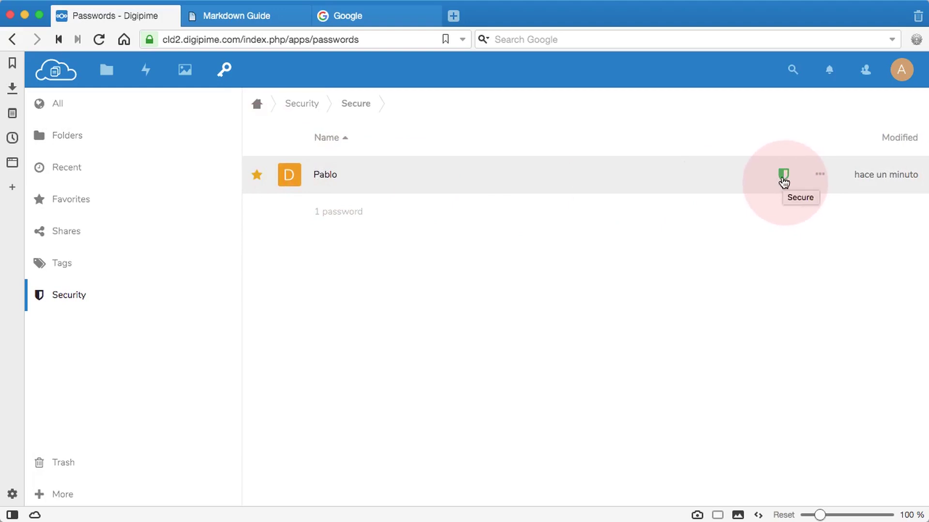
pyautogui.click(303, 107)
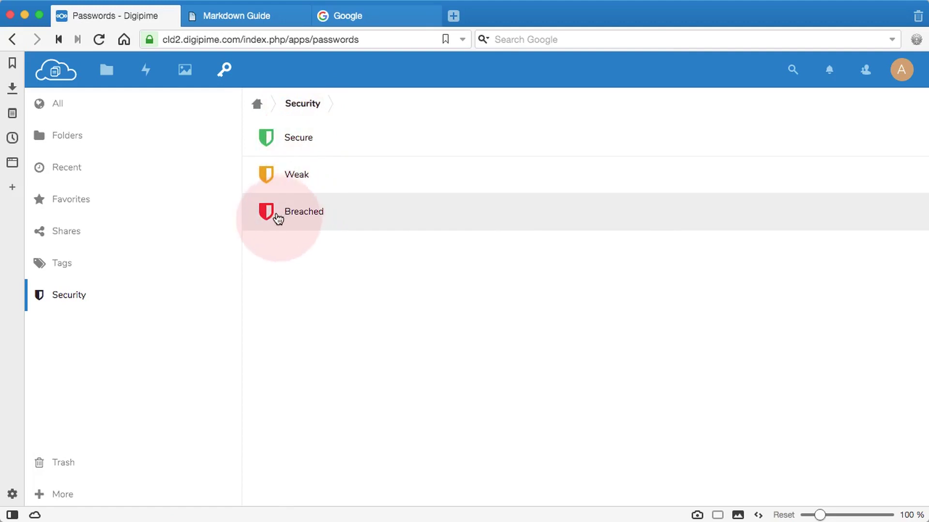
pyautogui.click(266, 213)
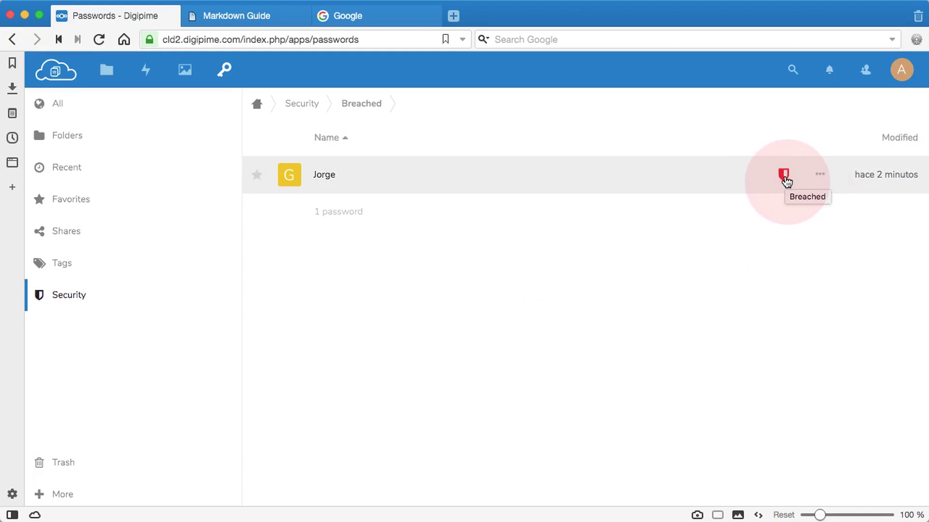
pyautogui.click(821, 176)
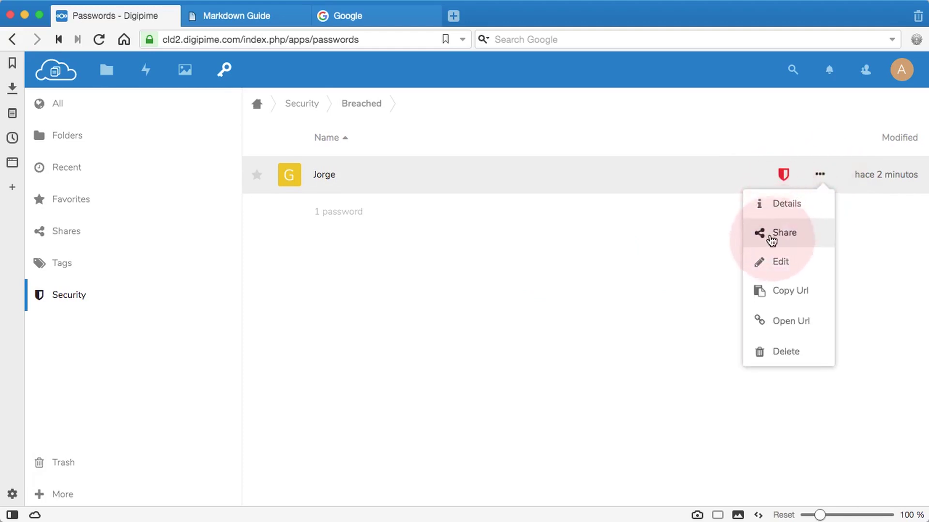
# Edit the breached entry, replace its password with a longer one, and save.
pyautogui.click(775, 265)
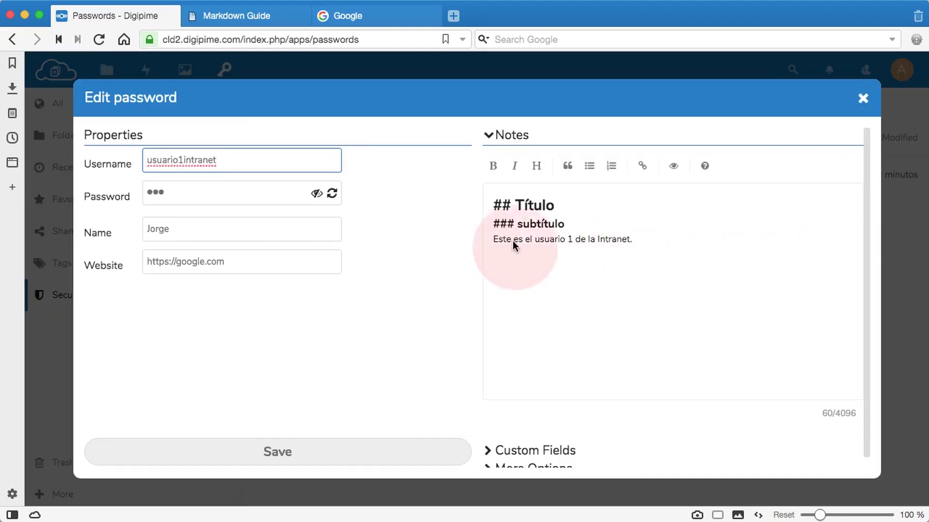
pyautogui.click(167, 192)
pyautogui.doubleClick(149, 189)
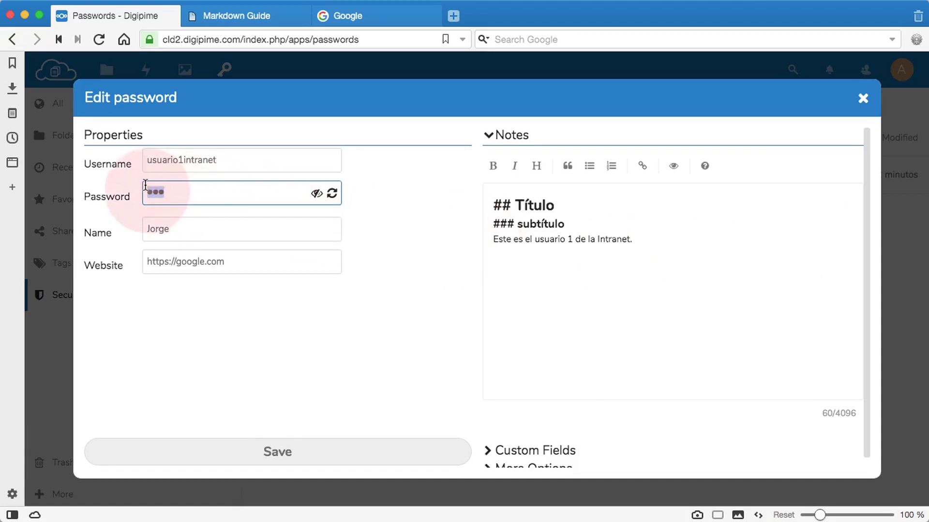
pyautogui.click(162, 223)
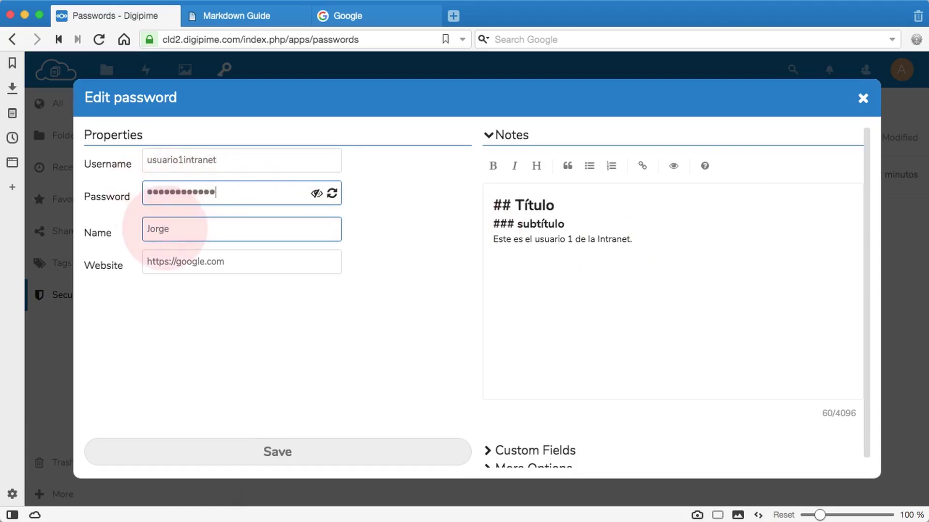
pyautogui.write('1234')
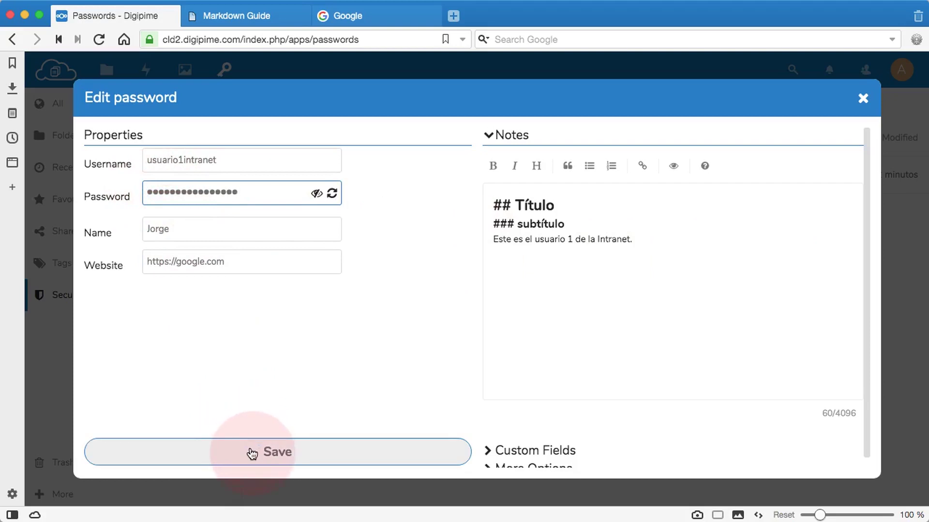
pyautogui.click(252, 454)
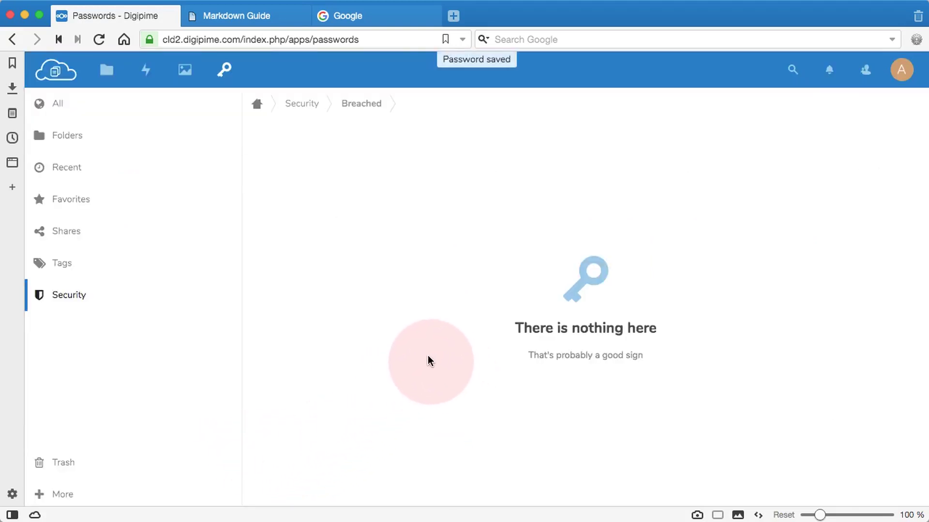
# Show the Secure category with both entries and copy the starred entry's password.
pyautogui.click(306, 107)
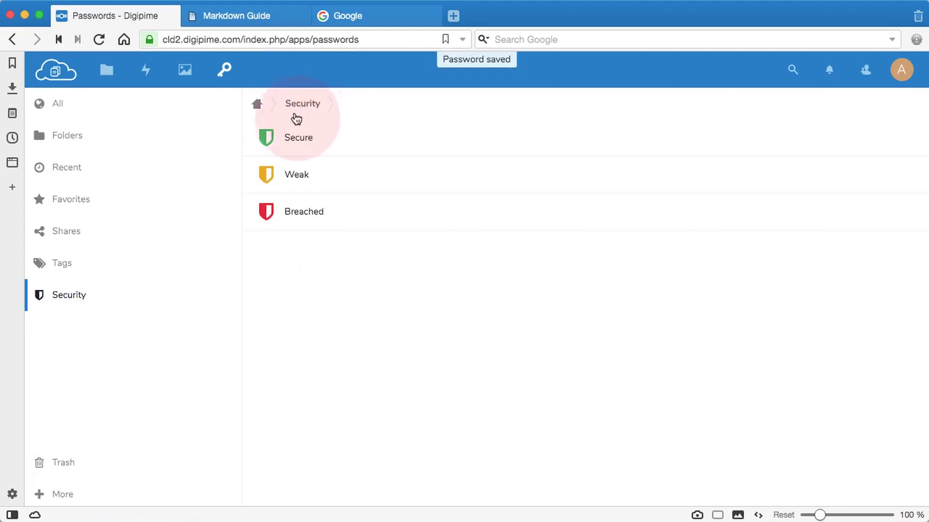
pyautogui.click(290, 139)
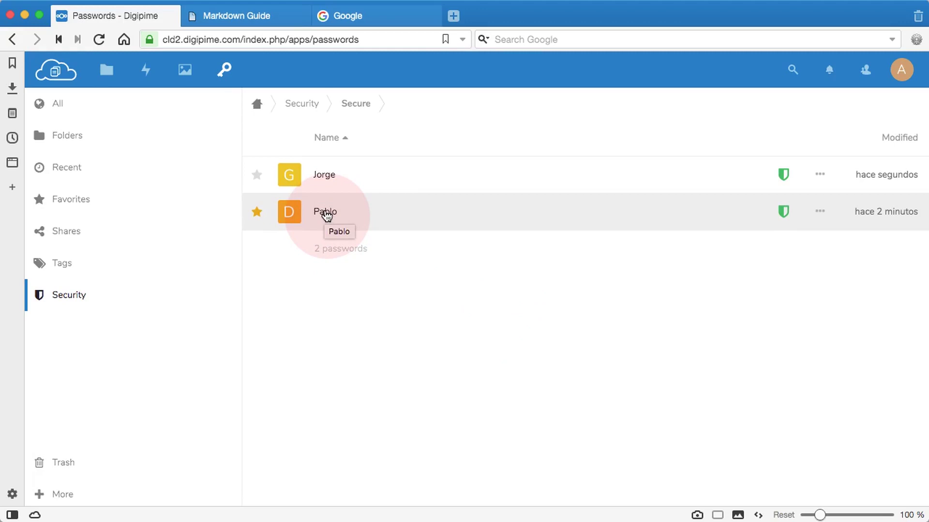
pyautogui.click(784, 213)
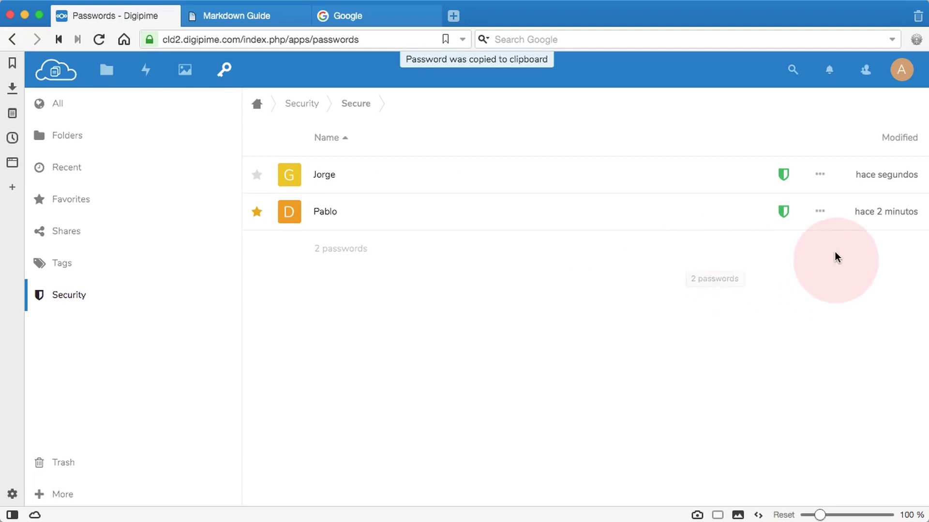
pyautogui.click(820, 213)
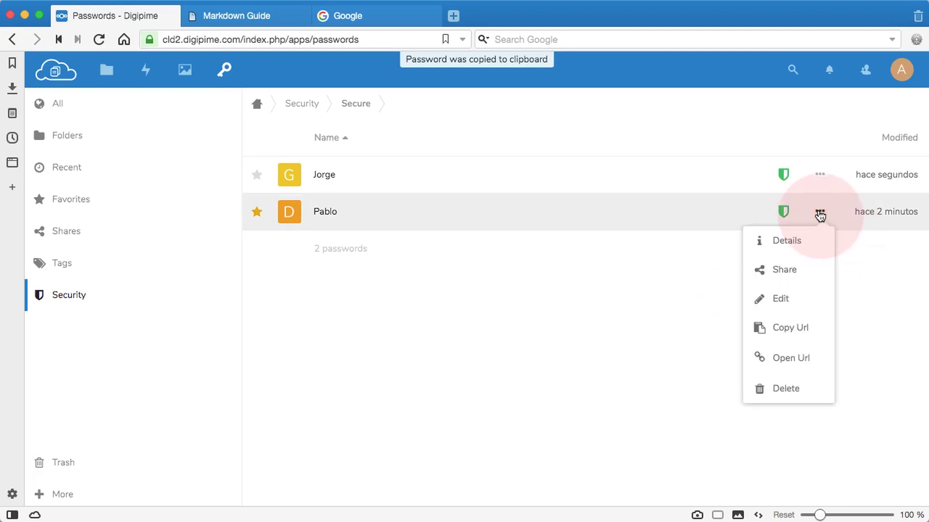
pyautogui.click(779, 241)
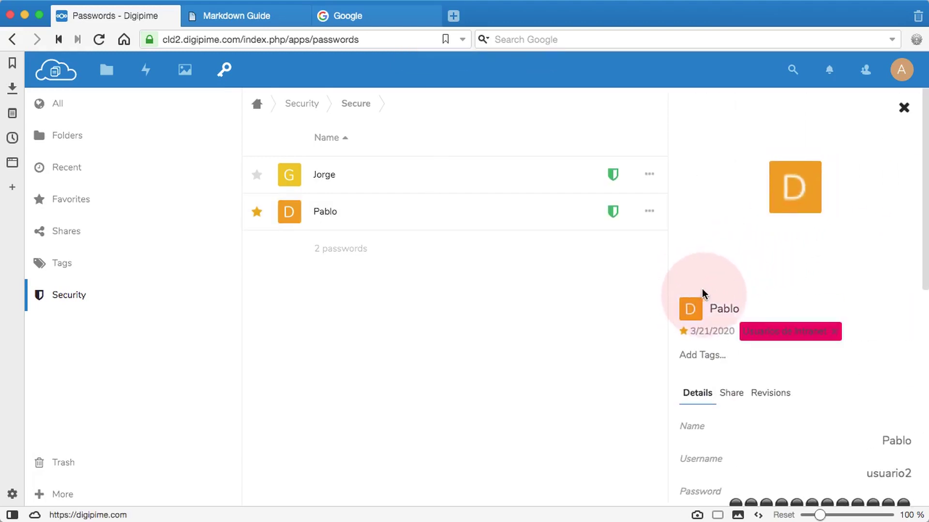
pyautogui.scroll(-10, 863, 361)
pyautogui.scroll(10, 865, 361)
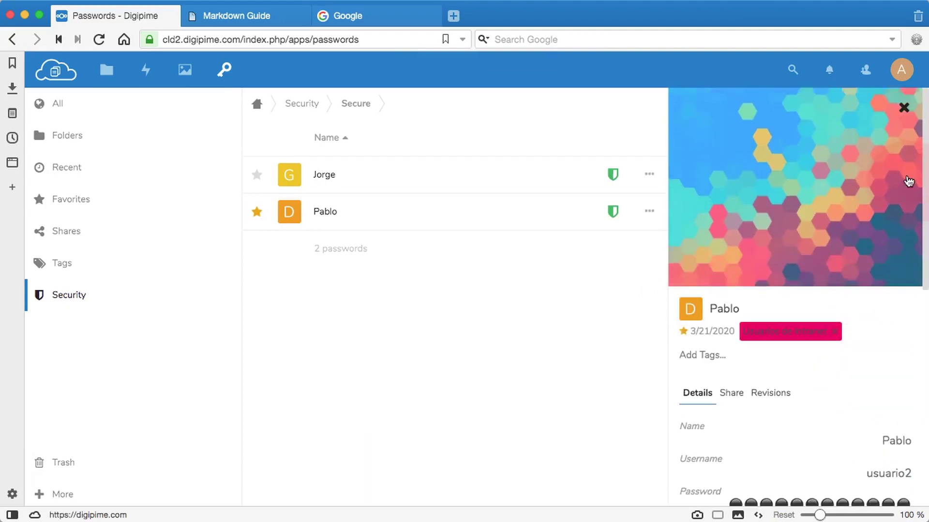
pyautogui.click(904, 108)
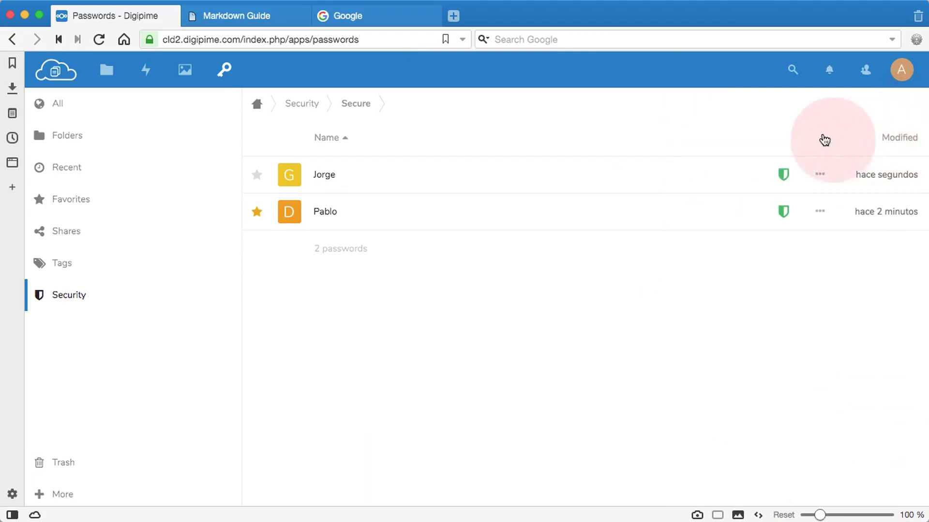
pyautogui.click(820, 211)
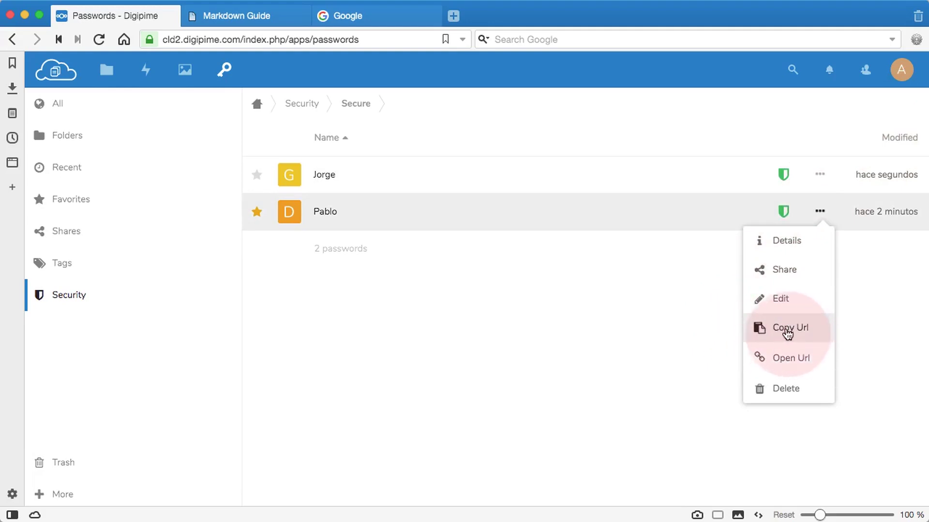
# Open digipime.com from the starred entry, return to the Passwords tab, and sign out.
pyautogui.click(781, 361)
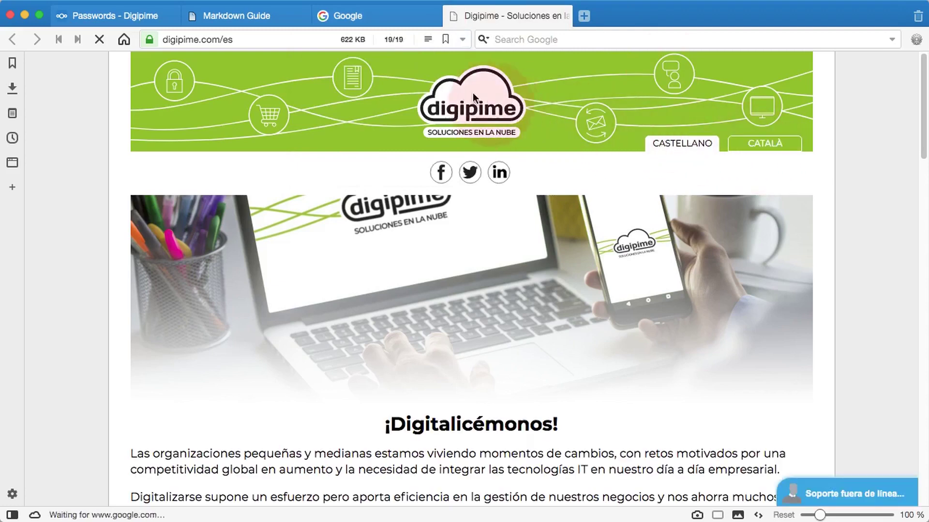
pyautogui.click(150, 16)
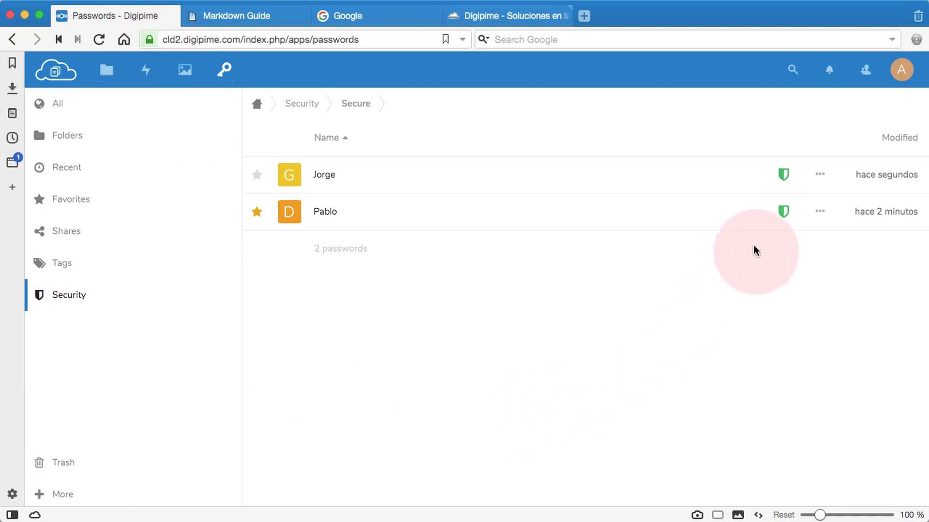
pyautogui.click(899, 71)
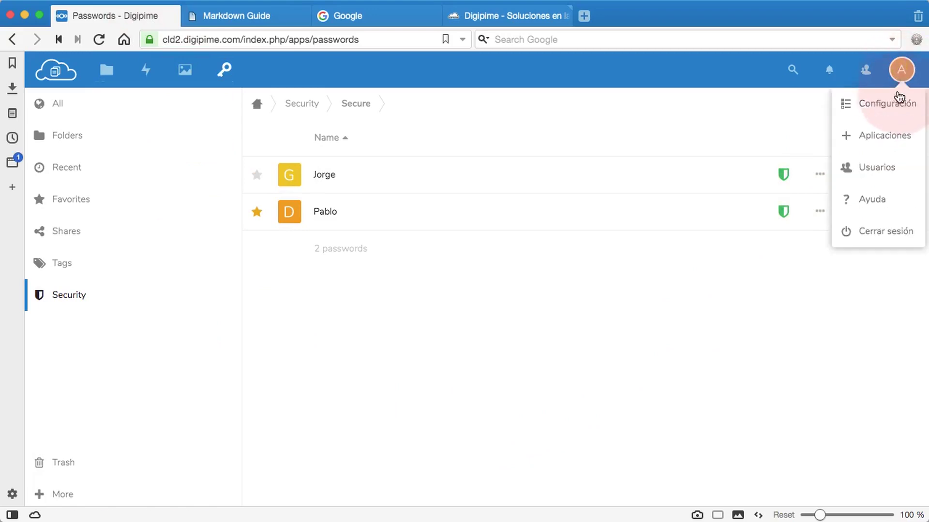
pyautogui.click(868, 235)
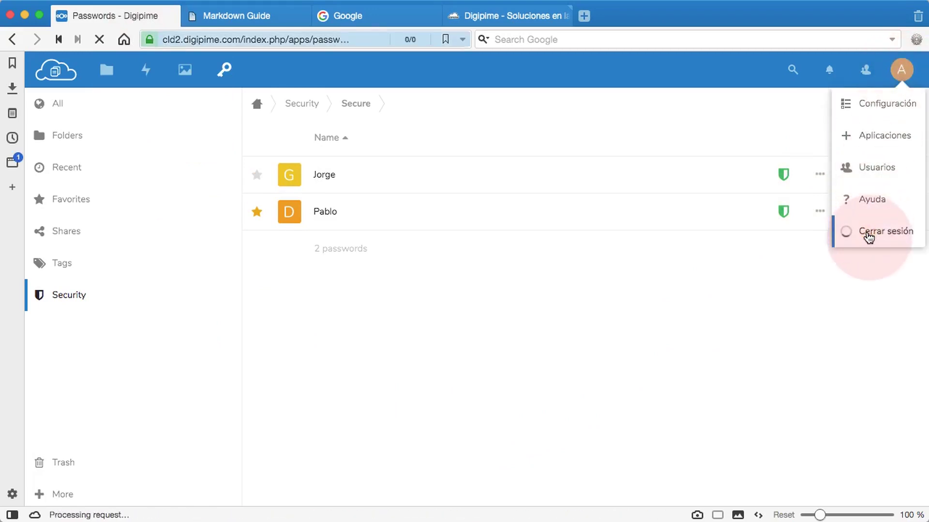